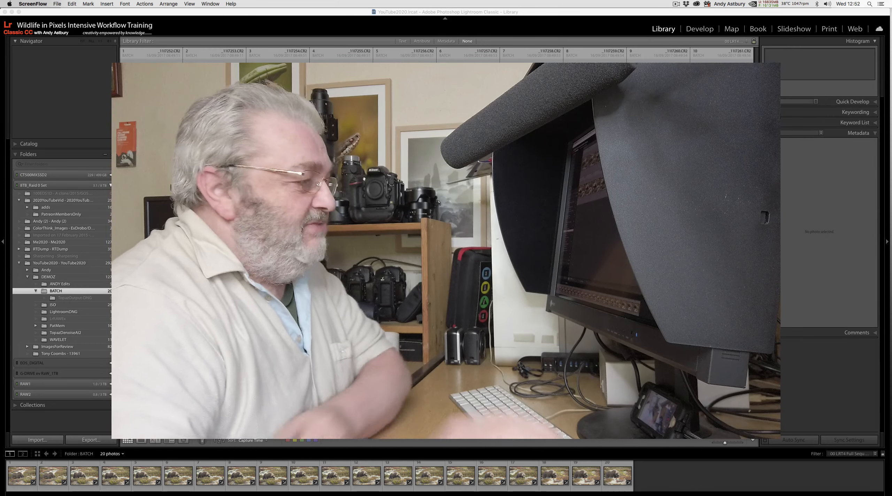
Open the screenshot of the viewer comment about batch processing, read the exchange, and quit Preview.
mouse_move(659, 490)
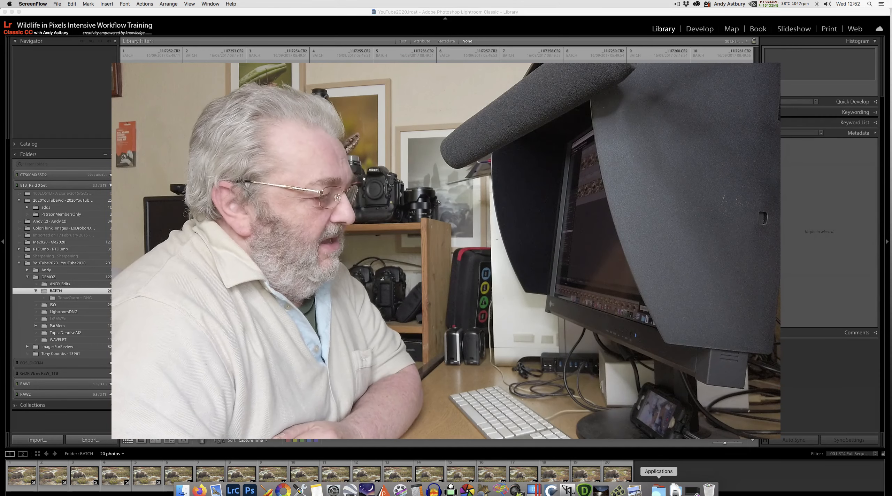
left_click(635, 491)
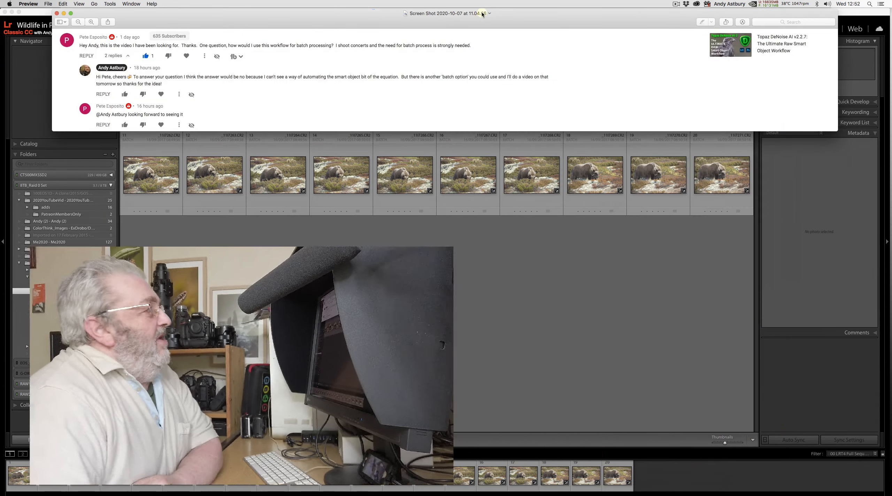
left_click_drag(432, 16, 439, 142)
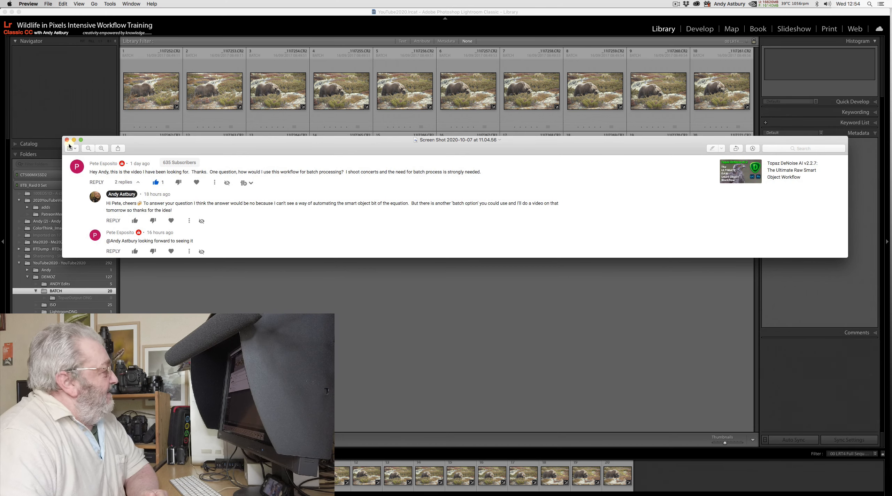
left_click(30, 4)
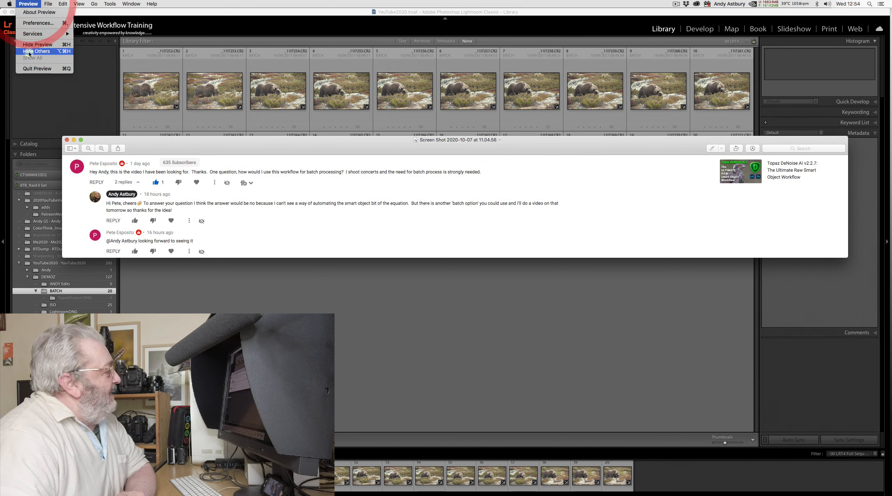
left_click(32, 69)
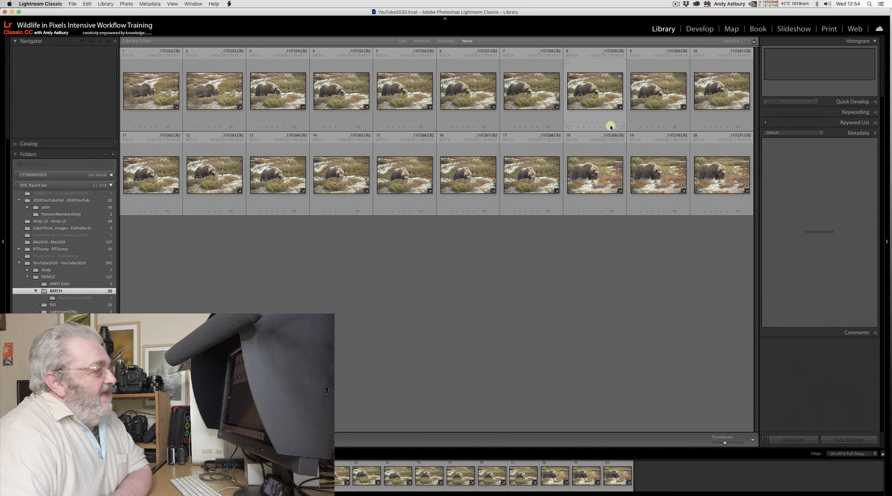
View the eighteenth photo in the BATCH folder enlarged, return to the thumbnail grid and clear the selection.
double_click(593, 174)
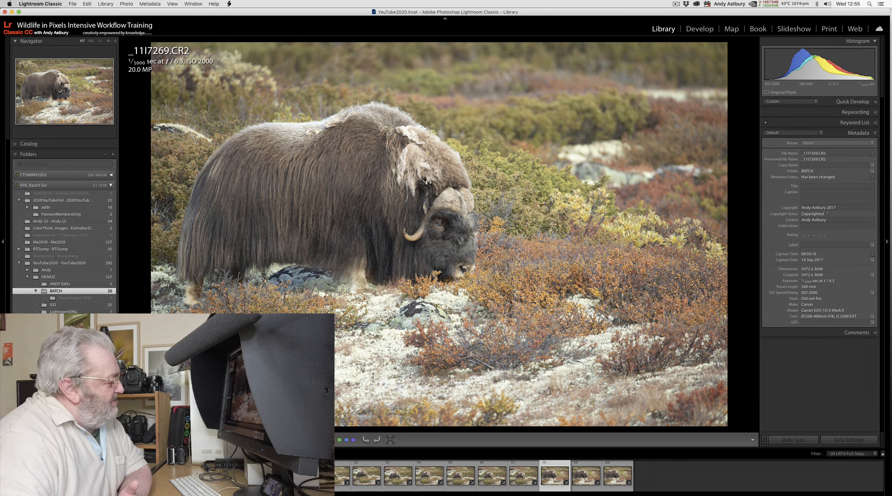
key("g")
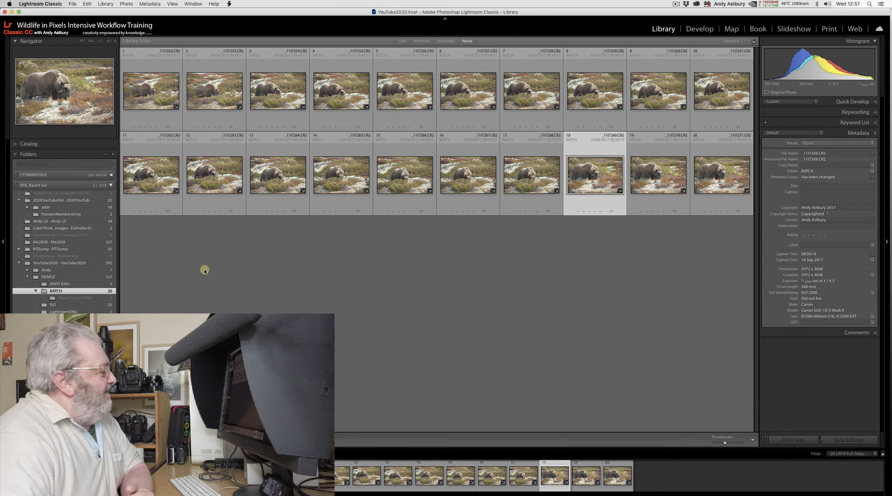
right_click(66, 294)
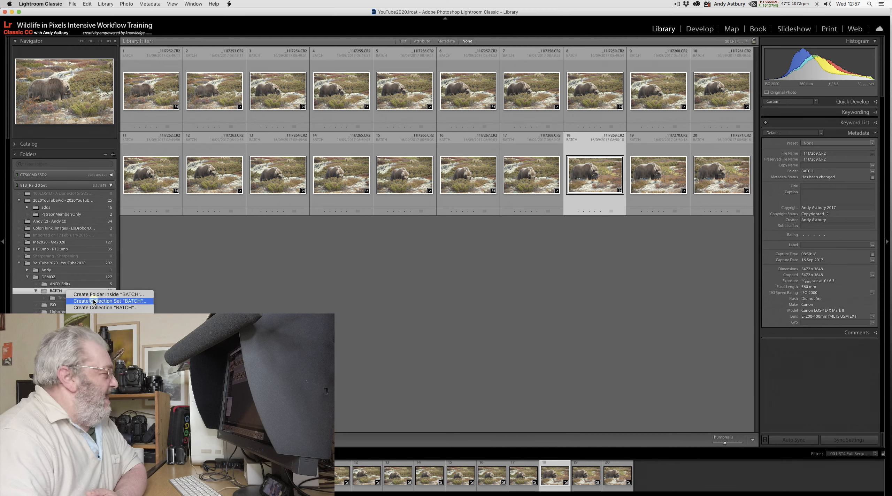
left_click(208, 311)
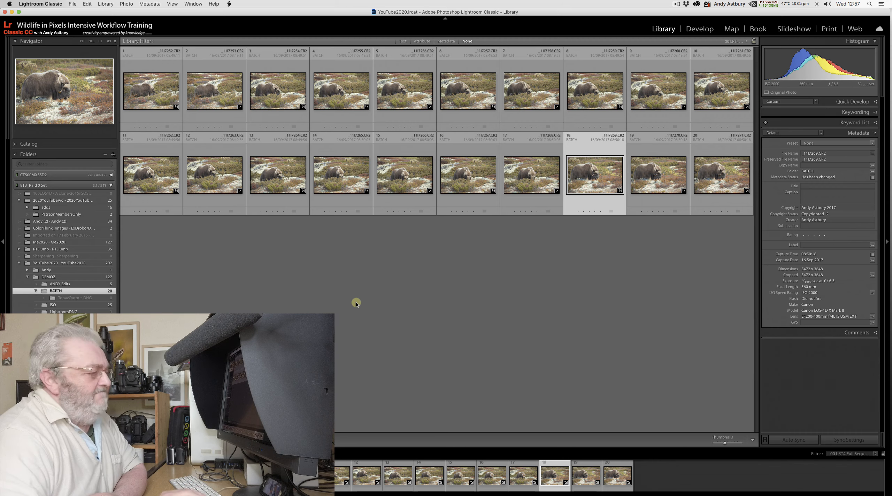
left_click(467, 334)
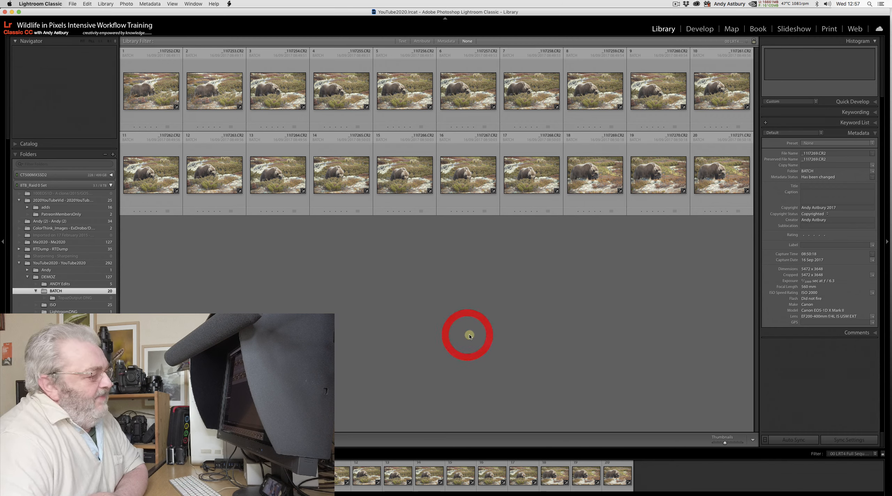
Switch to Topaz DeNoise AI and load the BATCH folder from the DEMOZ folder in Finder, closing the Finder window.
mouse_move(592, 490)
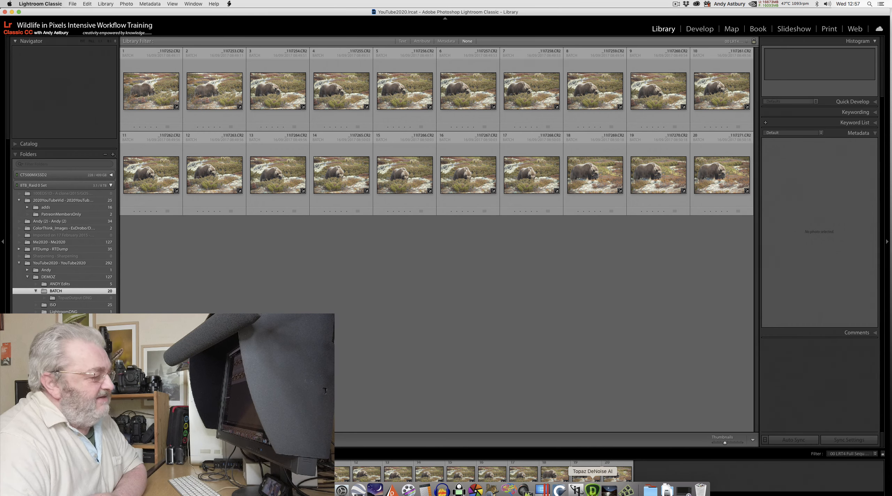
left_click(592, 489)
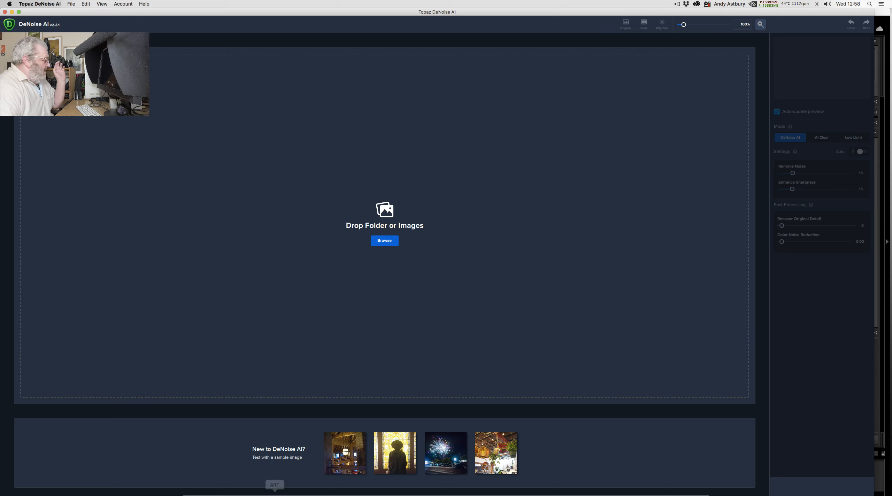
mouse_move(274, 488)
left_click(192, 492)
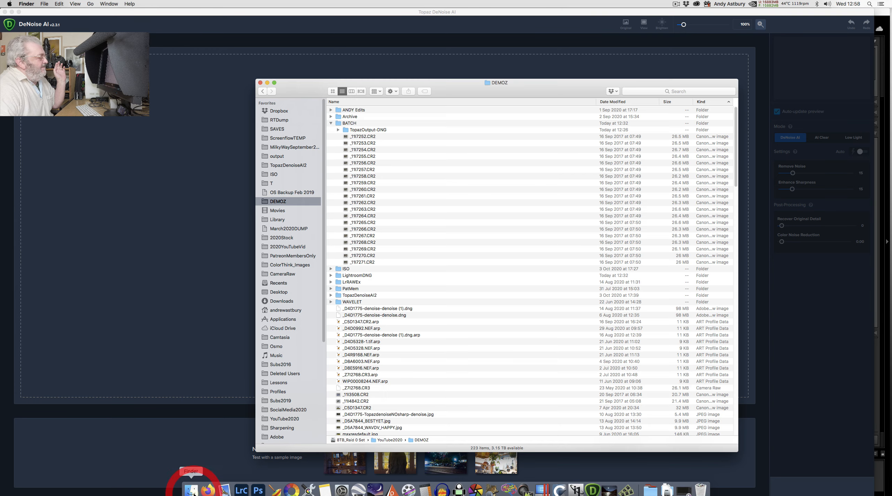
left_click(345, 124)
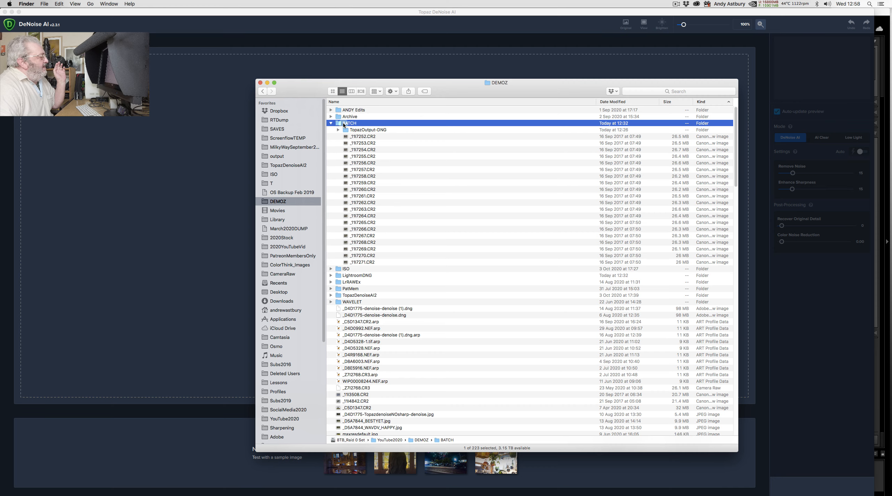
left_click_drag(344, 125, 173, 149)
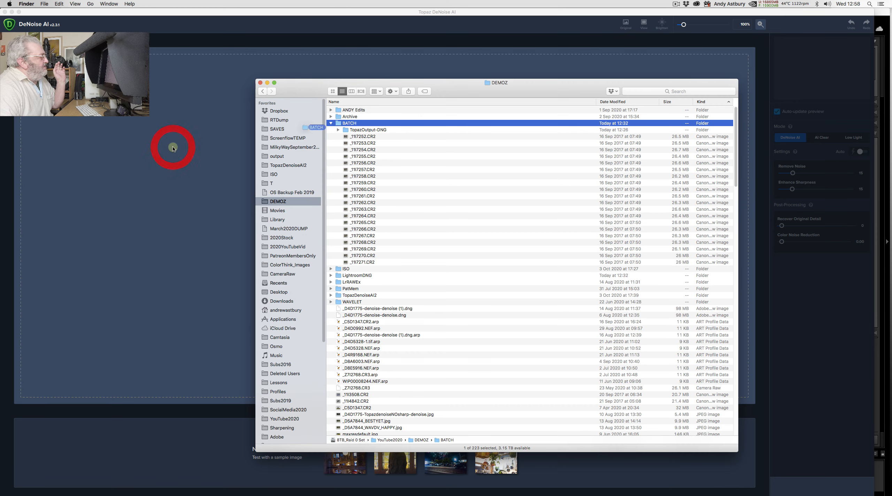
left_click(261, 83)
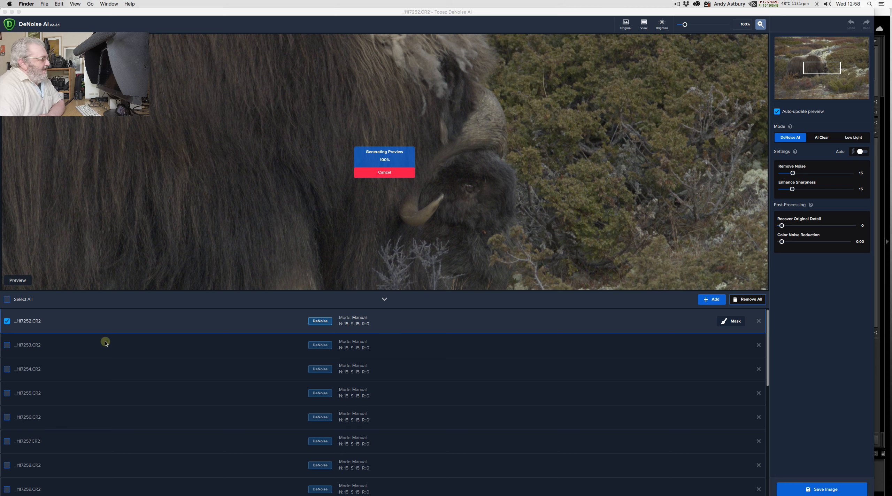
Check the list of loaded CR2 files and select all of them for processing.
scroll(105, 343, "down", 5)
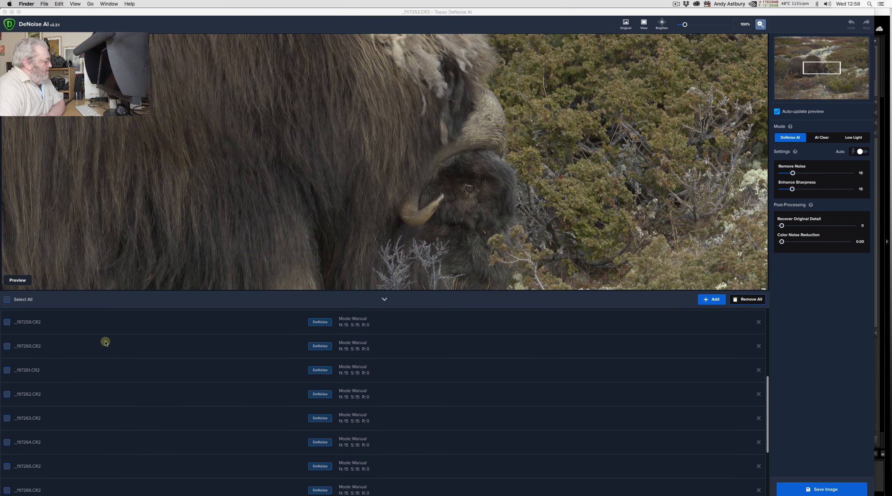
scroll(105, 343, "down", 5)
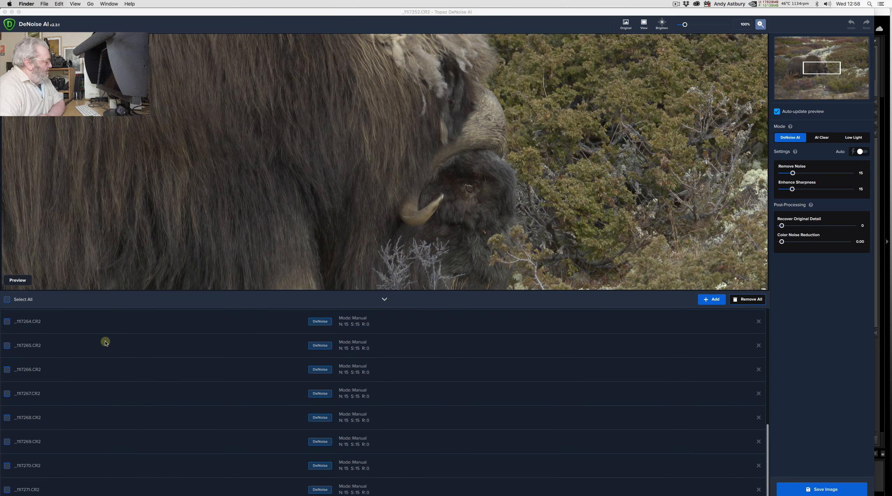
scroll(105, 343, "up", 10)
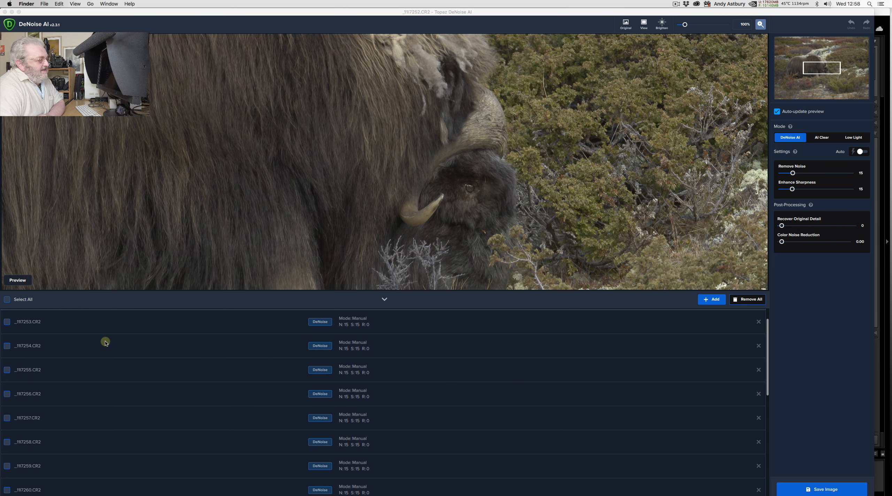
scroll(106, 343, "up", 1)
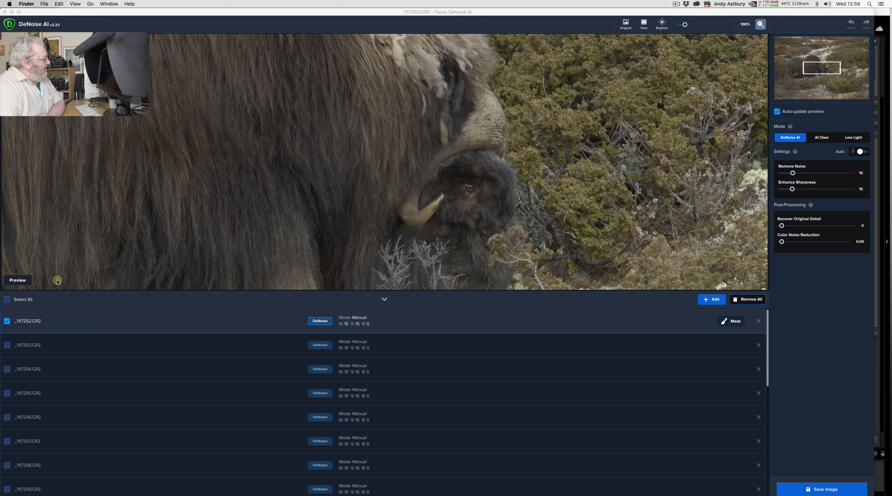
left_click(6, 301)
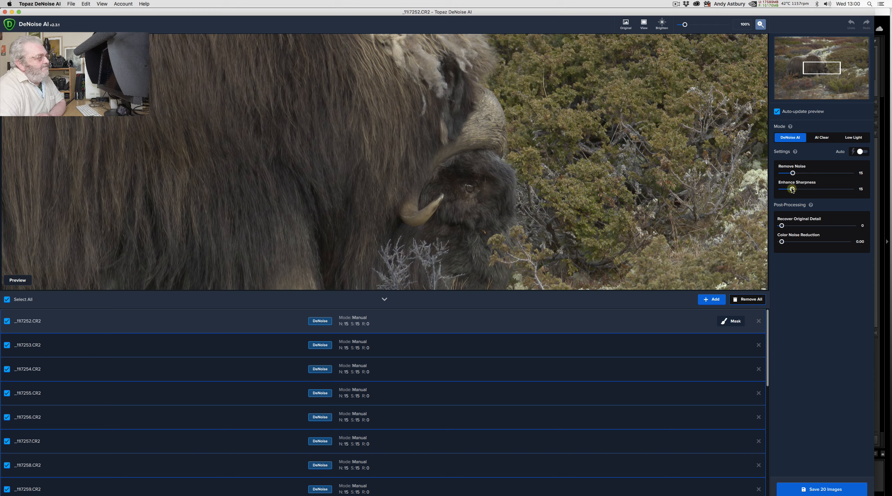
Use Low Light mode for all selected images with Enhance Sharpness at 0 and Remove Noise at 2.
left_click(776, 188)
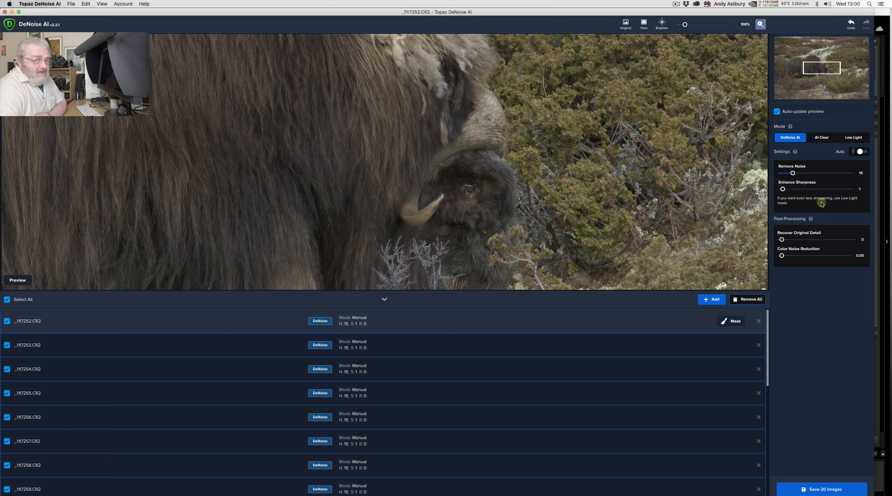
left_click(856, 138)
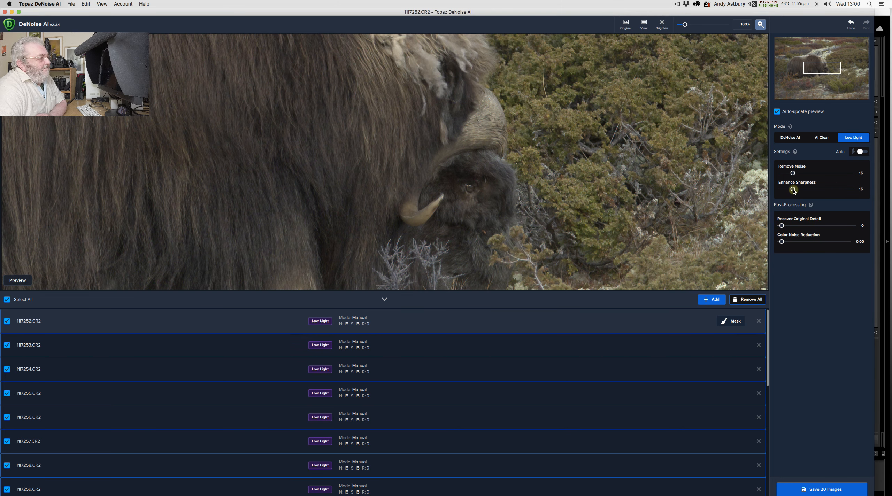
left_click_drag(794, 190, 775, 189)
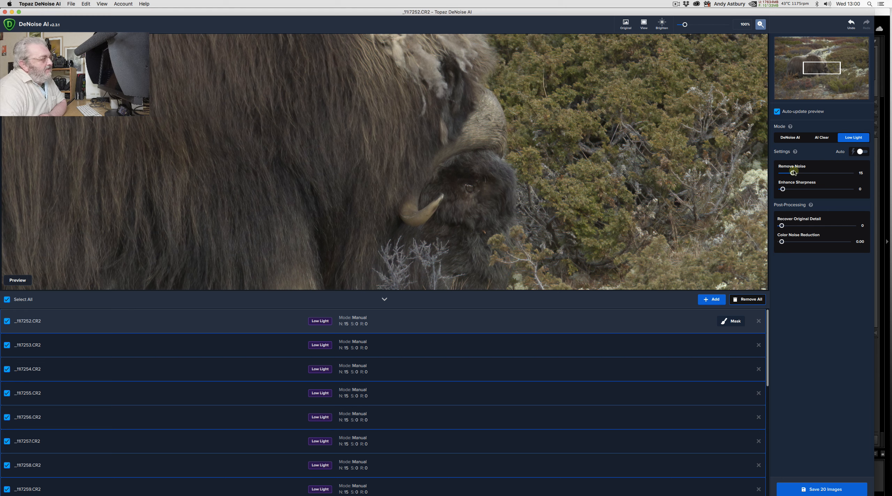
left_click_drag(794, 174, 786, 176)
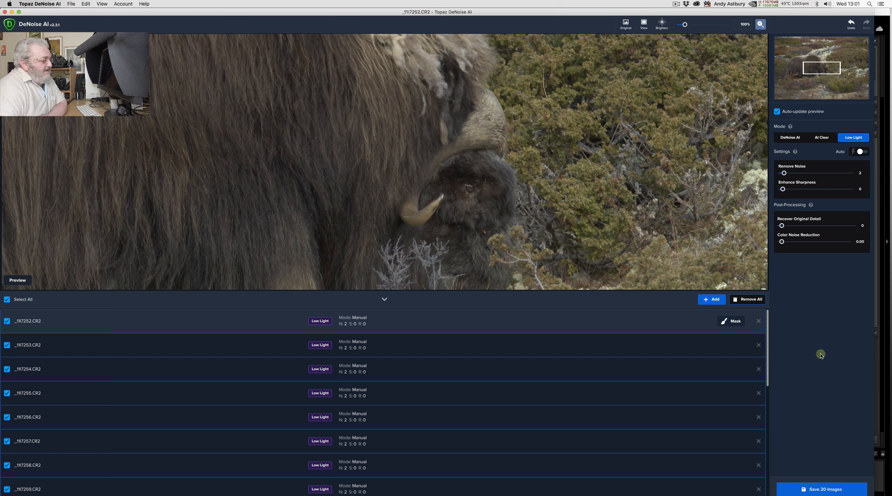
Batch-save the selected images as DNG with automatic filenames to the custom TopazOutput-DNG directory inside BATCH.
left_click(819, 490)
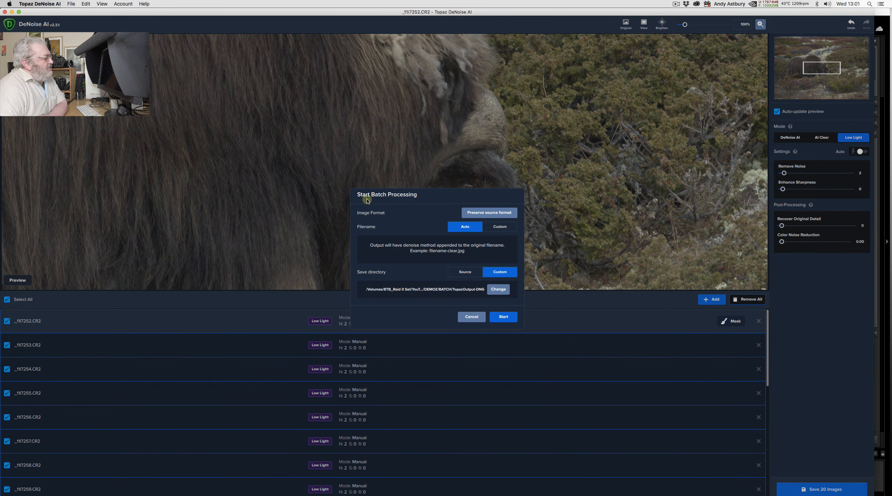
left_click(492, 216)
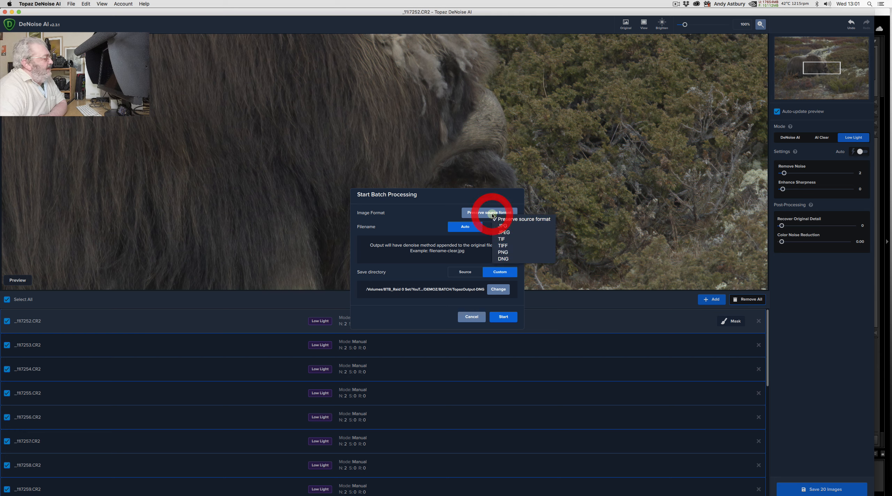
left_click(502, 259)
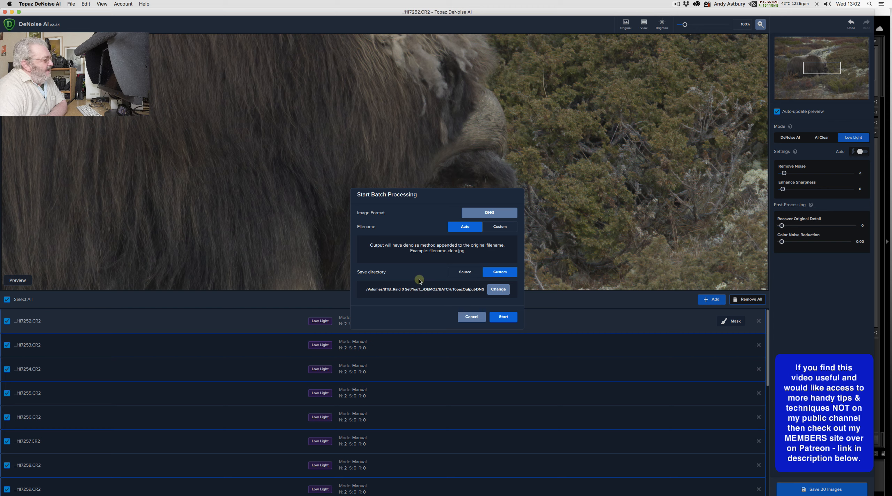
left_click(467, 273)
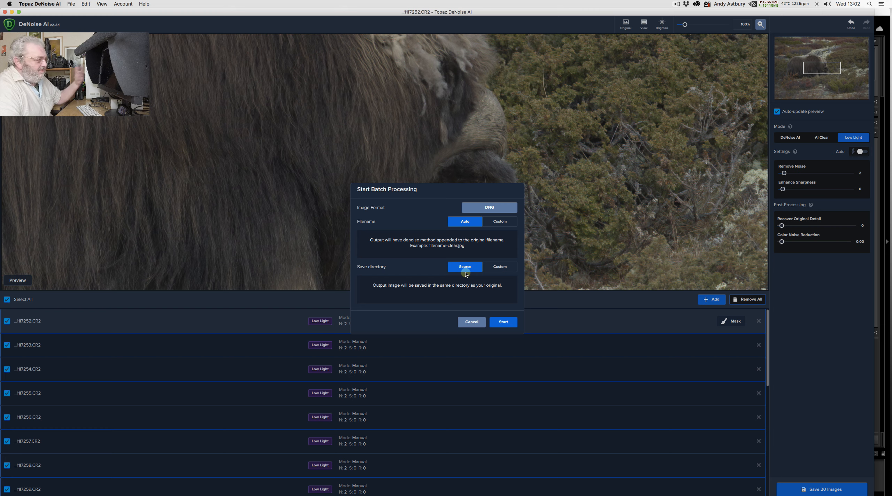
left_click(497, 268)
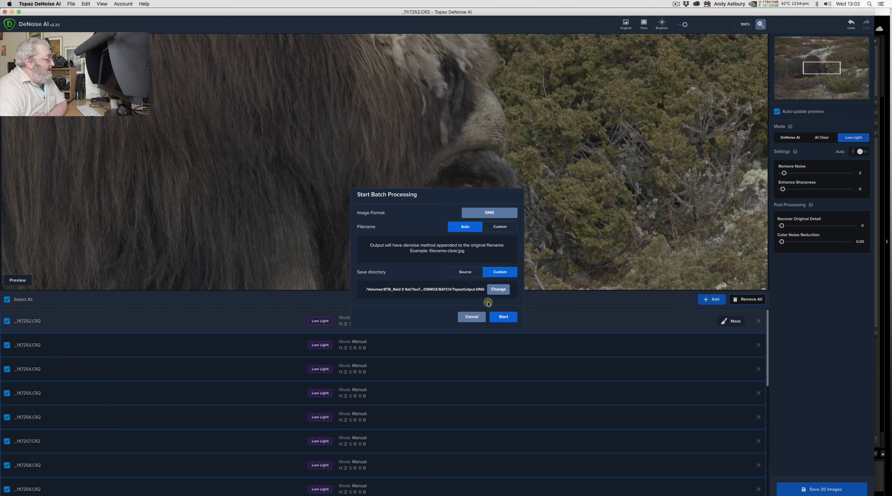
left_click(503, 317)
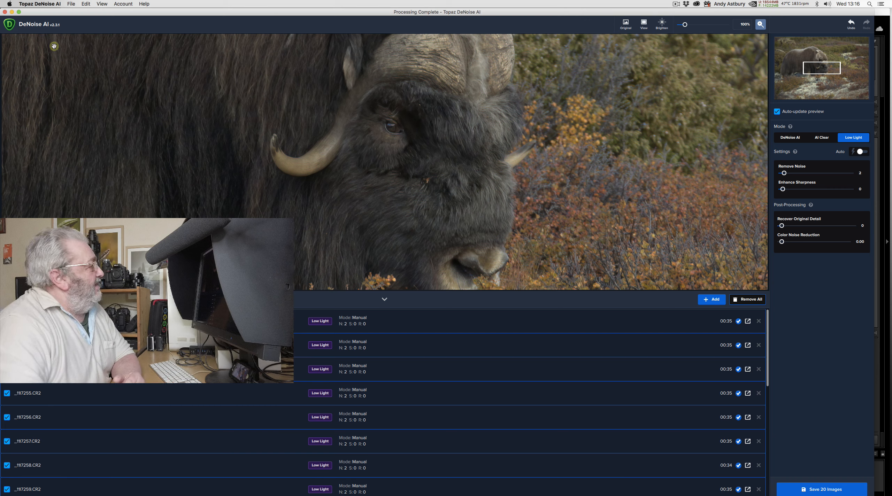
Quit Topaz DeNoise AI and, in Lightroom Classic, synchronize the TopazOutput-DNG folder, importing all its new photos into the catalog.
left_click(39, 4)
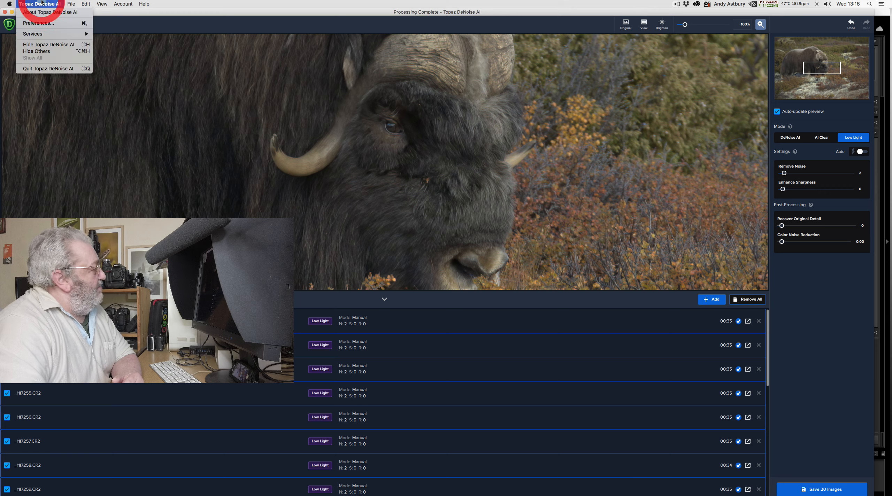
left_click(41, 72)
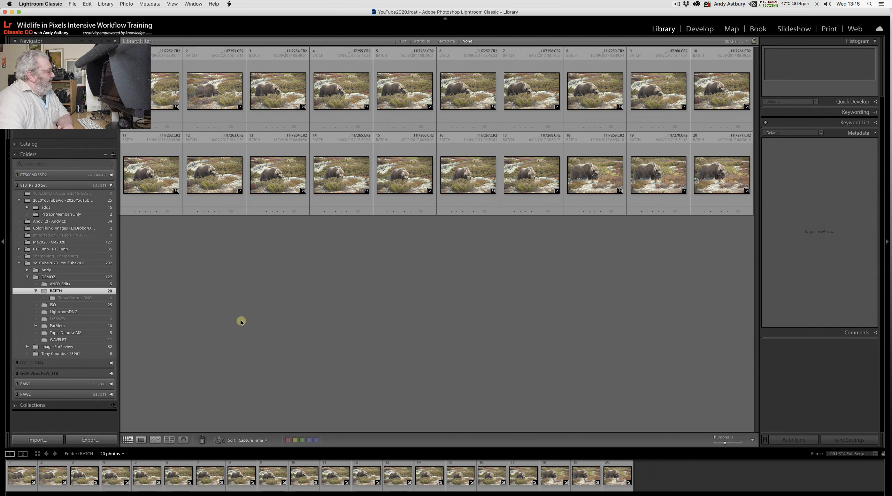
left_click(87, 298)
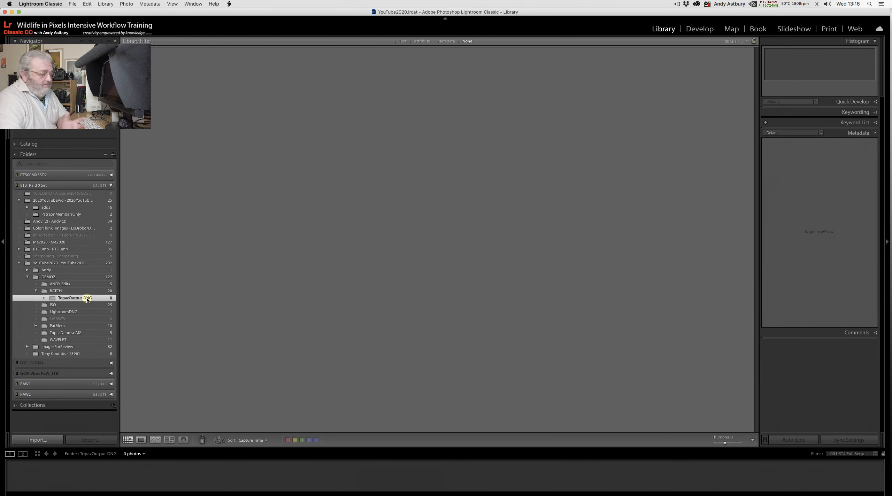
right_click(87, 300)
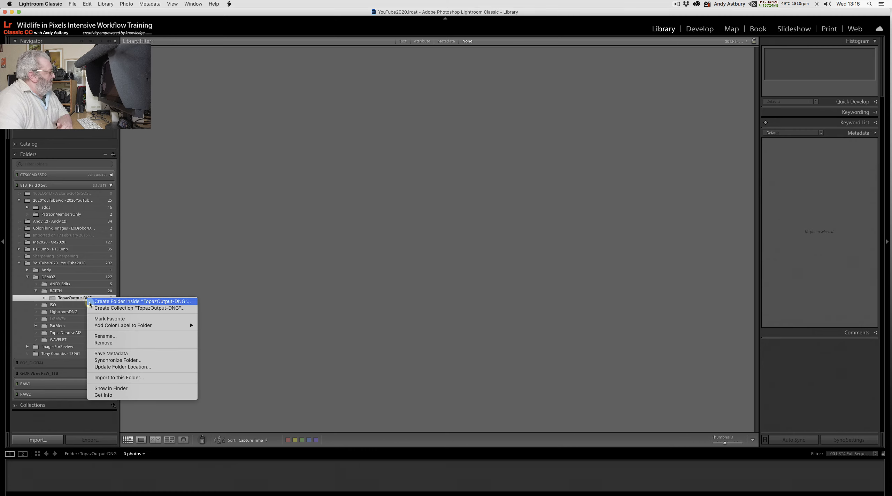
left_click(111, 360)
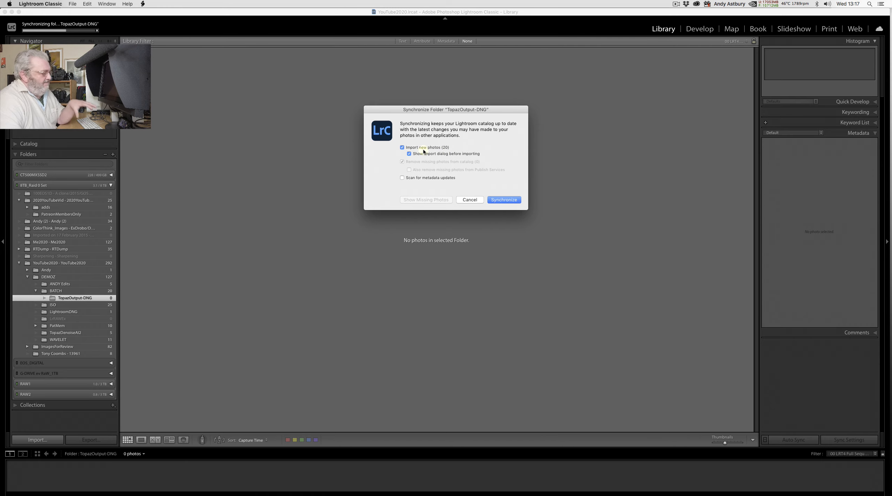
left_click(508, 201)
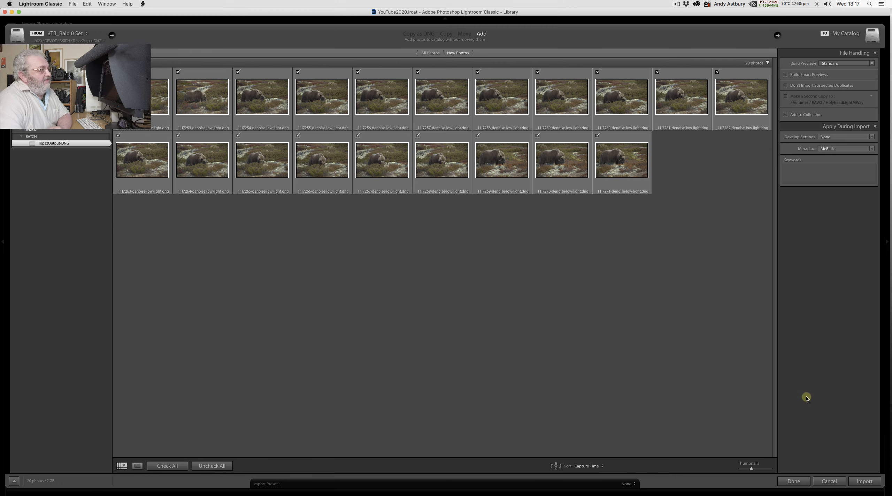
left_click(859, 482)
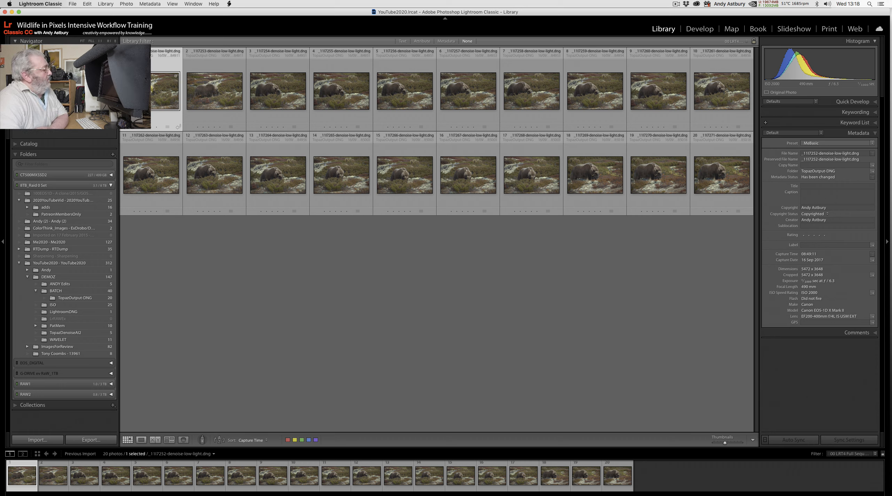
Select all the imported denoised DNG files and open the last one in the Develop module.
left_click(712, 183, "shift")
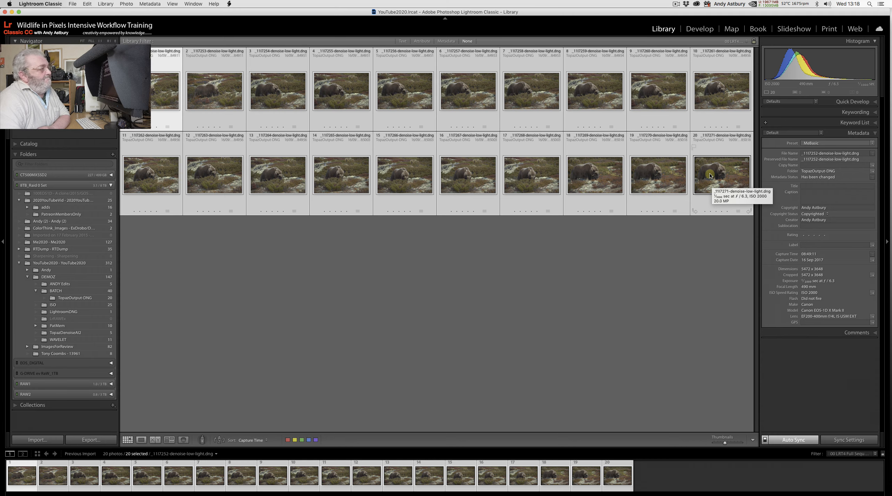
double_click(711, 175)
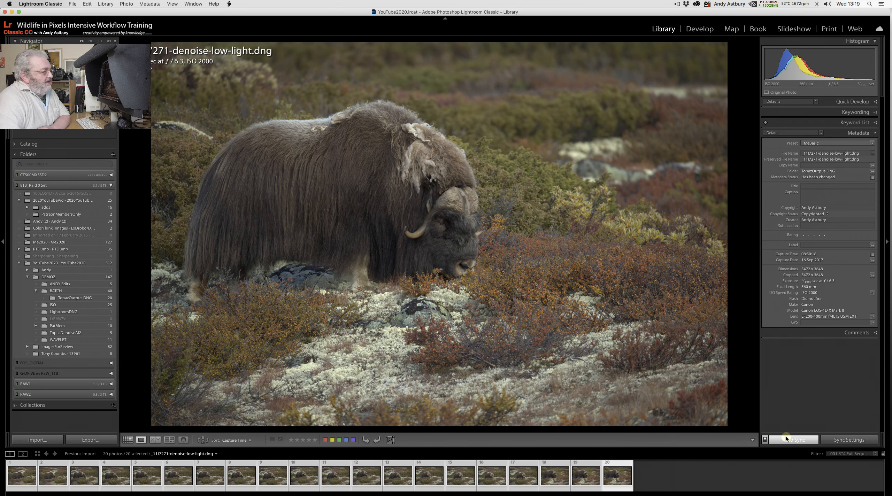
left_click(702, 31)
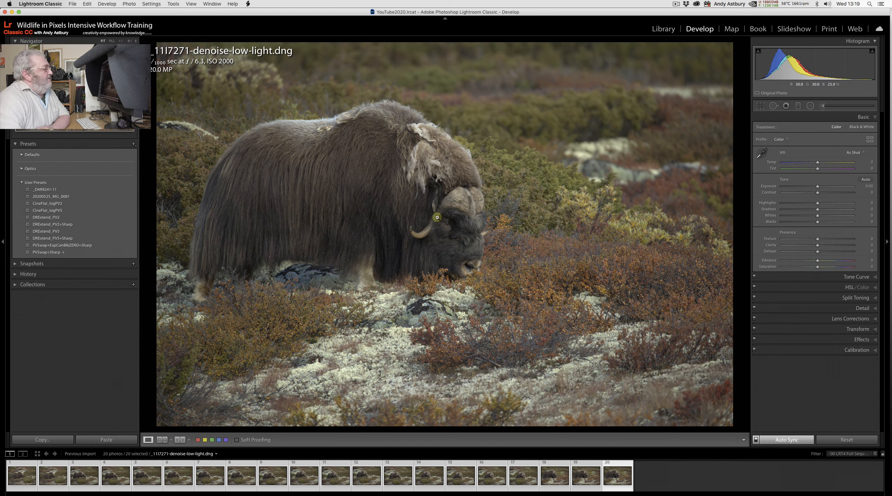
Apply the user preset PVSwap+ExpConBlkZERO+Sharp to all the selected DNG images.
left_click(457, 203)
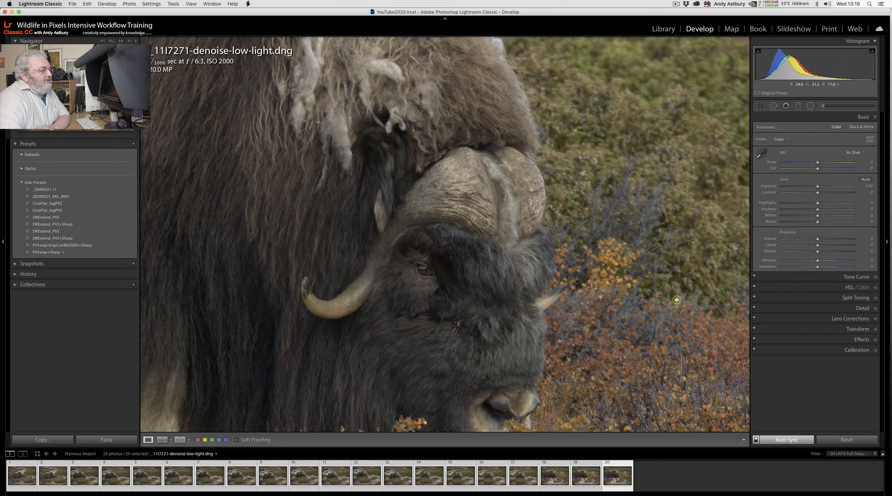
left_click(853, 278)
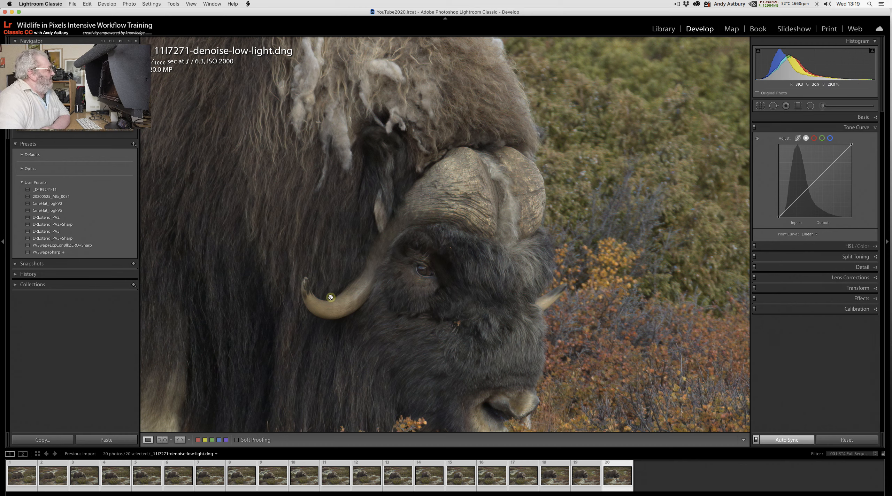
left_click(45, 246)
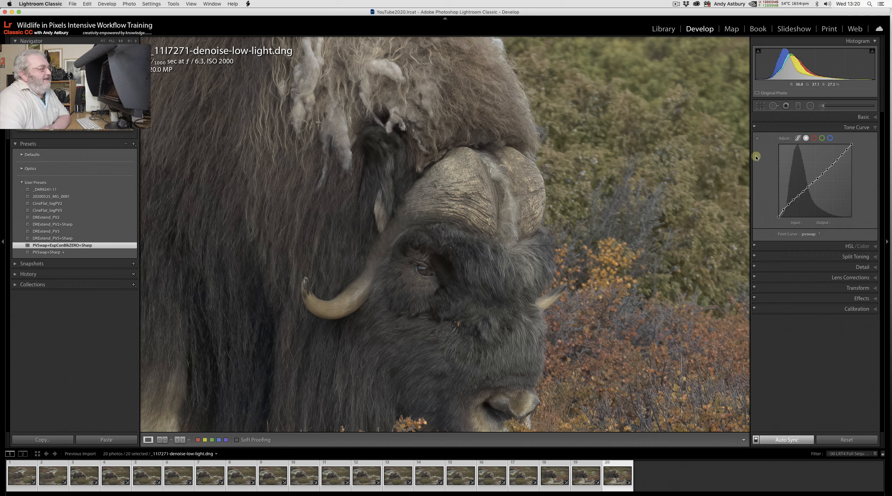
Set Vibrance to +9, Blacks to +15 and Temp to +6 for all the selected images.
left_click(863, 118)
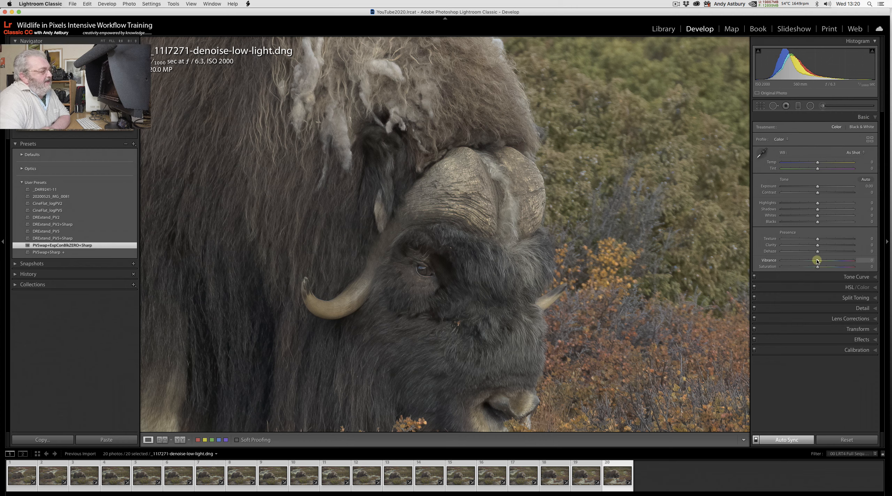
left_click_drag(818, 262, 820, 262)
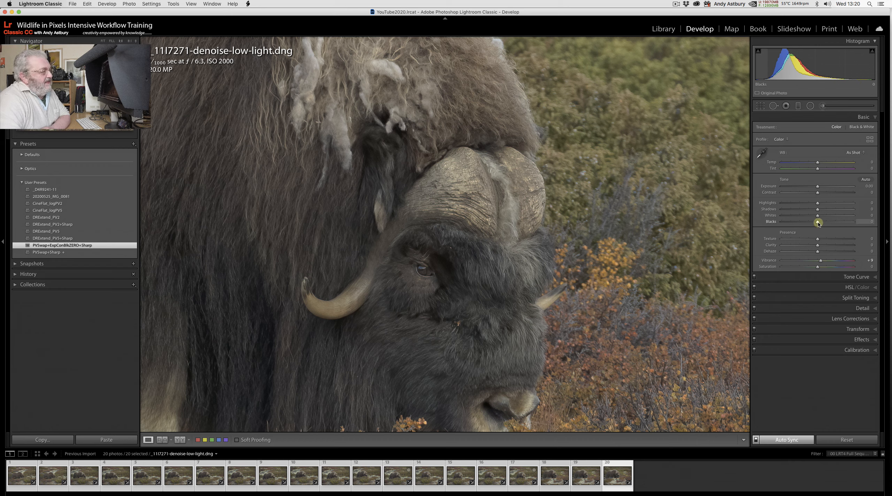
left_click_drag(818, 223, 823, 222)
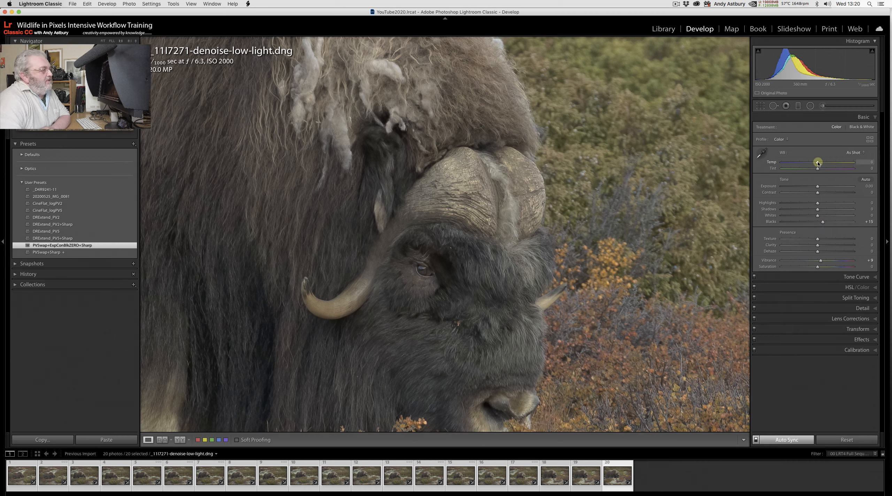
left_click_drag(819, 163, 820, 163)
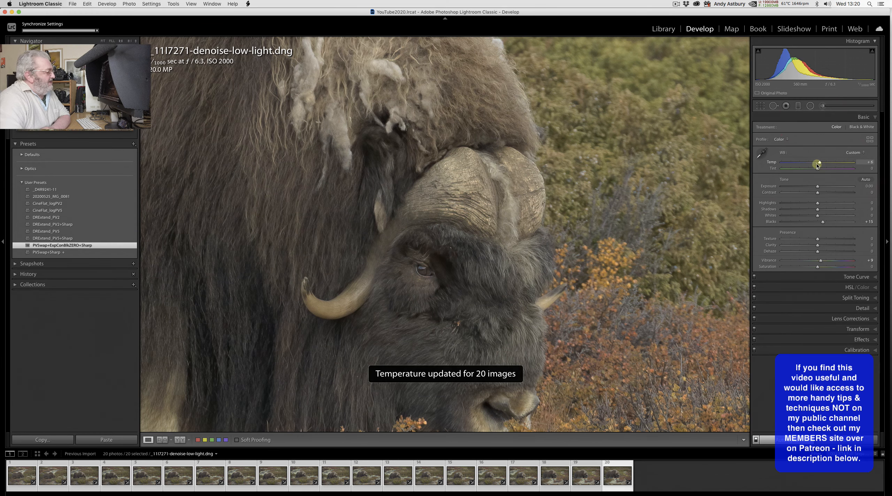
Adjust the sharpening of the selected images to Radius 0.6, Detail 49 and Masking 7, returning to the full-image view.
left_click(434, 272)
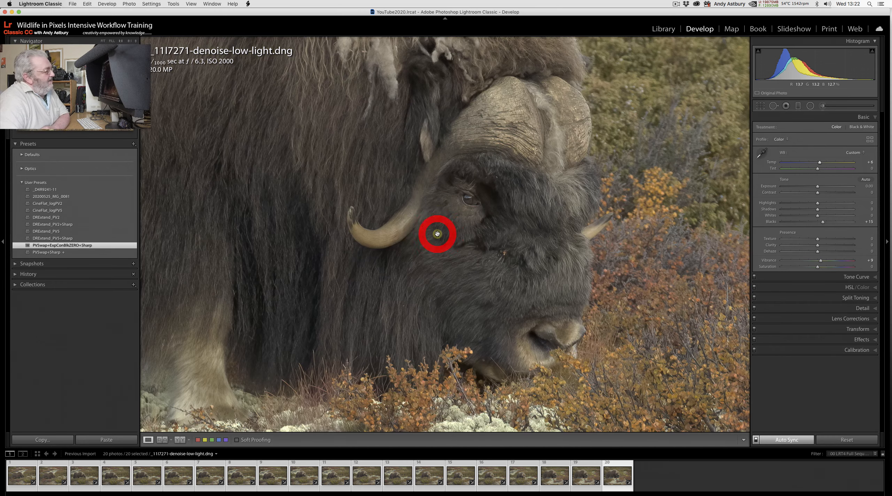
left_click(438, 234)
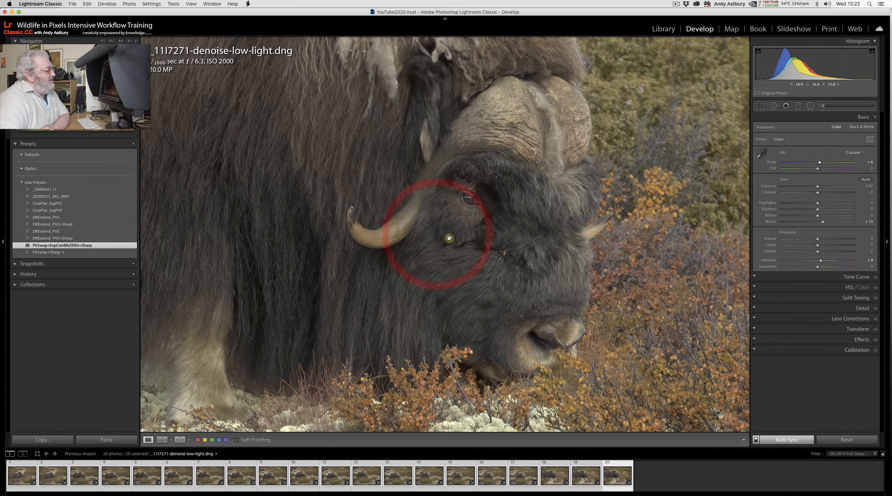
left_click(860, 309)
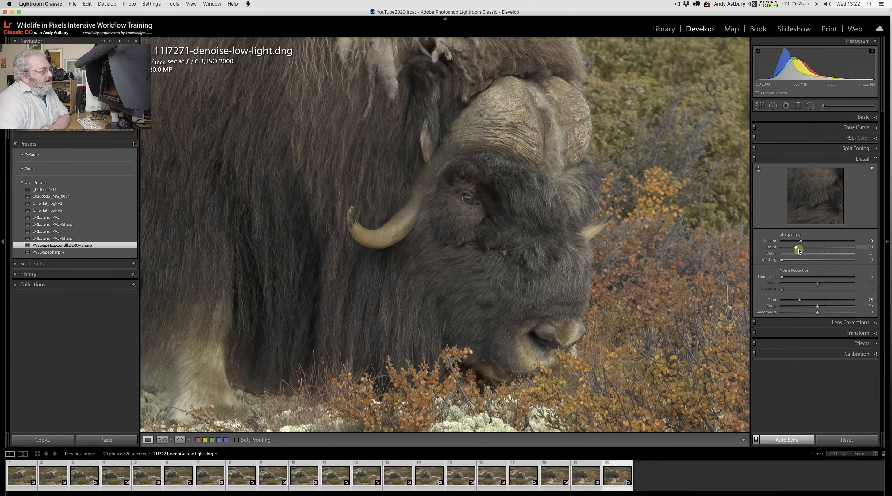
left_click_drag(796, 249, 818, 259)
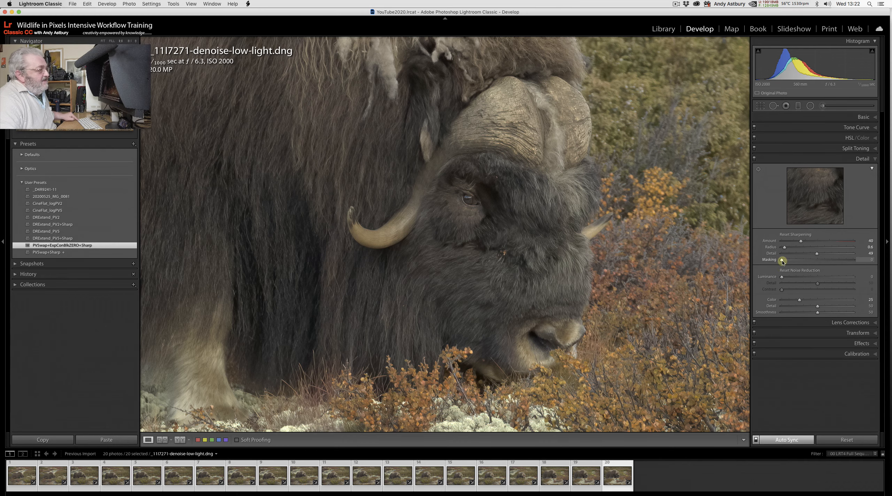
left_click_drag(783, 261, 818, 264)
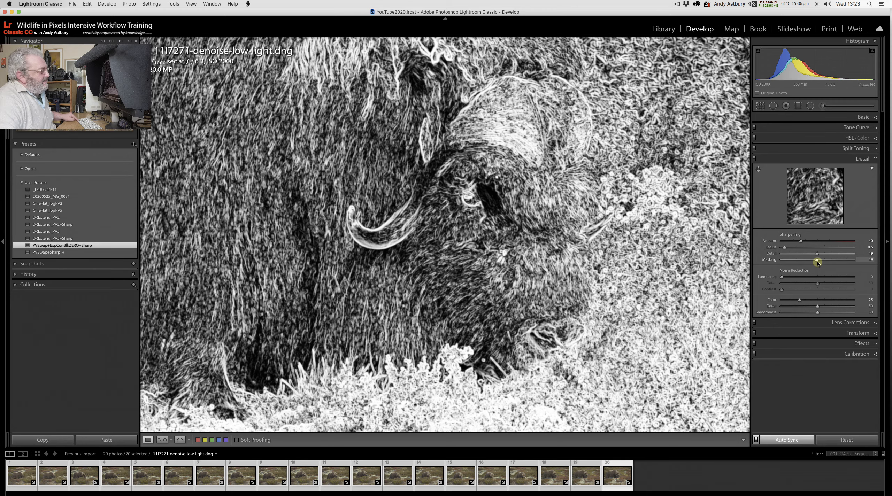
left_click_drag(819, 264, 819, 264)
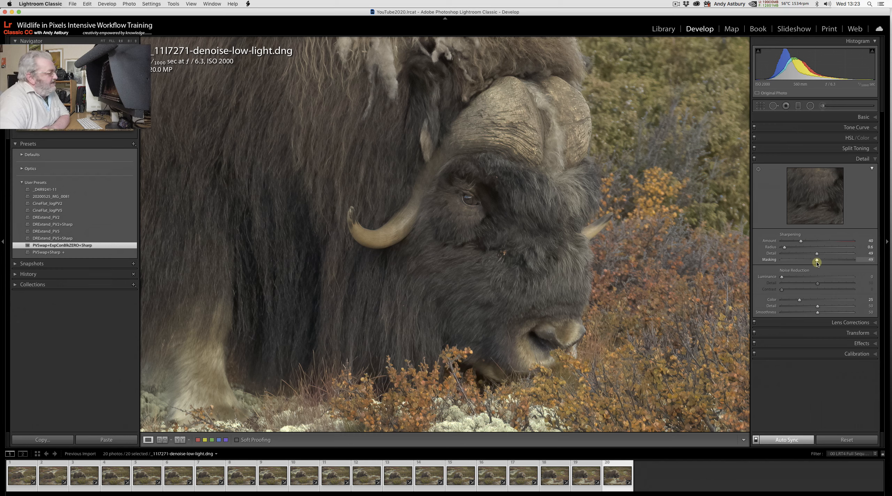
left_click_drag(817, 262, 787, 261)
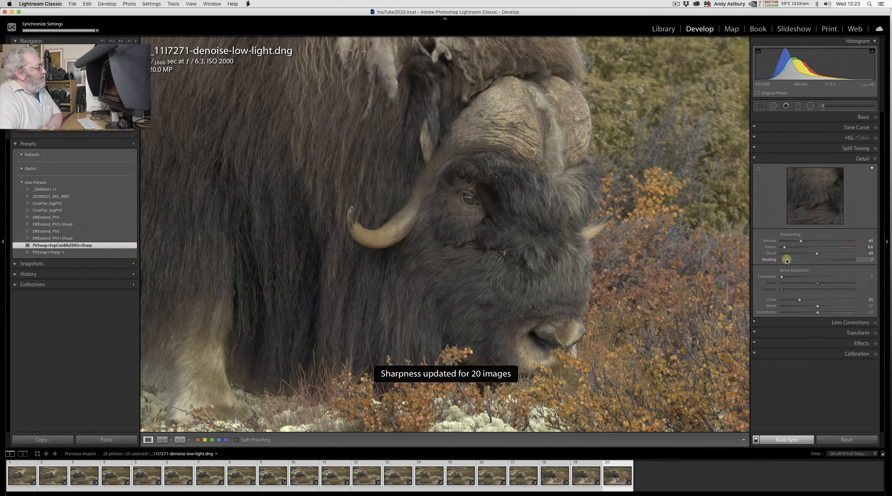
left_click(427, 242)
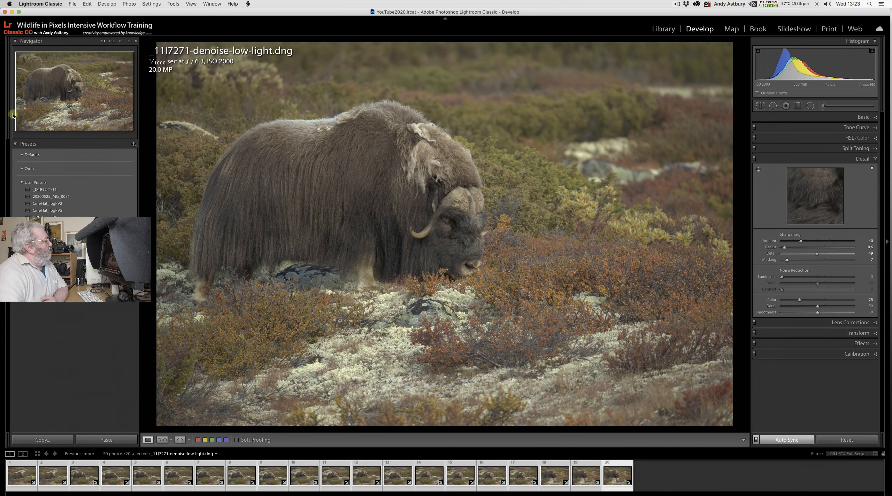
Review the export settings for the selected files and close the dialog without exporting.
left_click(73, 3)
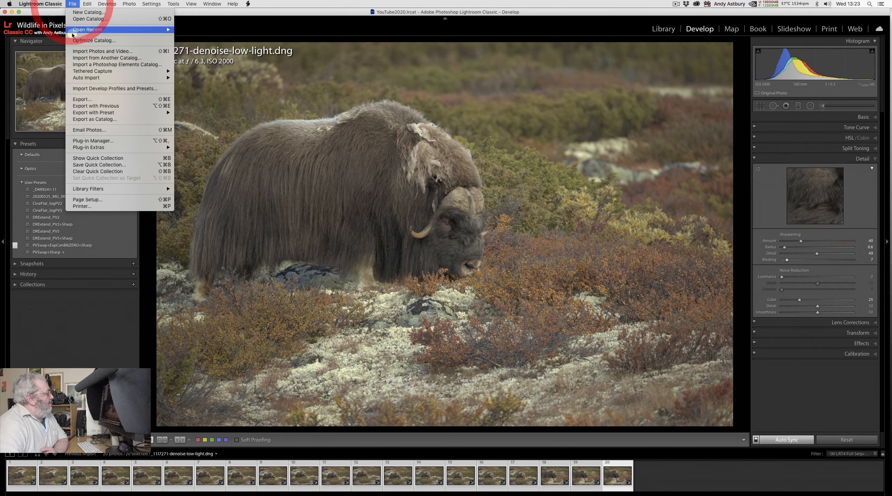
left_click(83, 100)
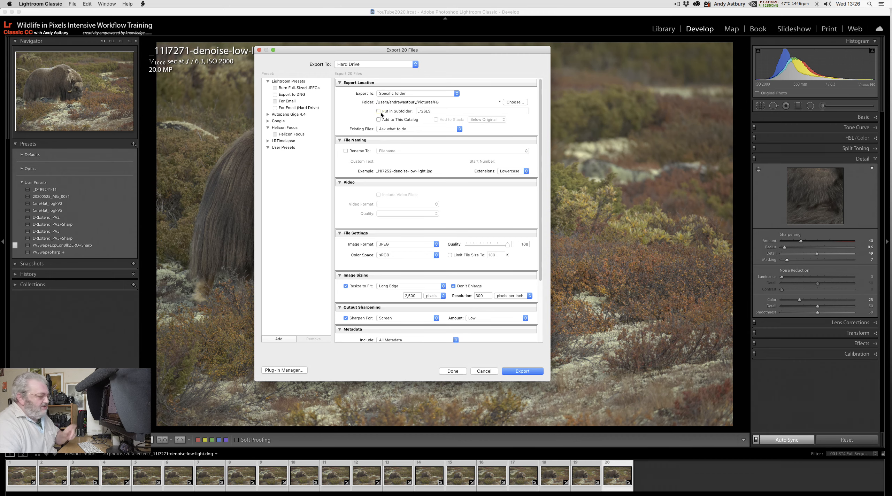
left_click(452, 371)
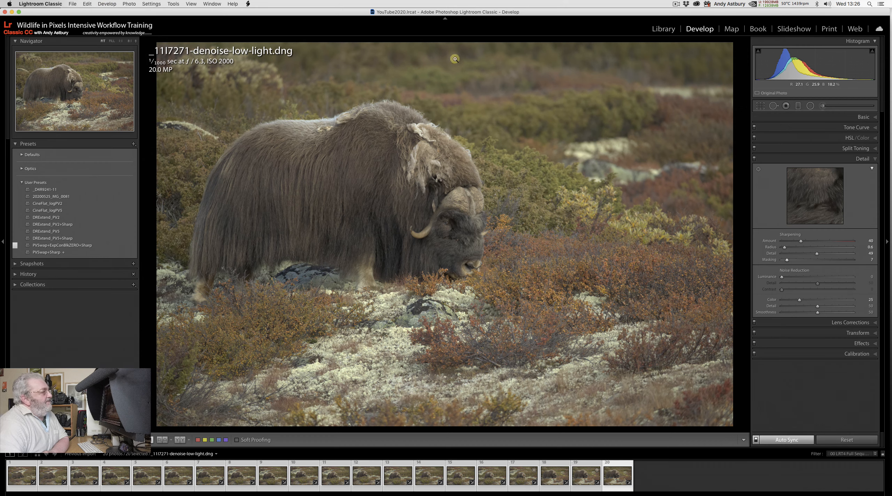
Run DNG validation on the selected files from the Library module, check the Not Validated list and close the results.
left_click(656, 29)
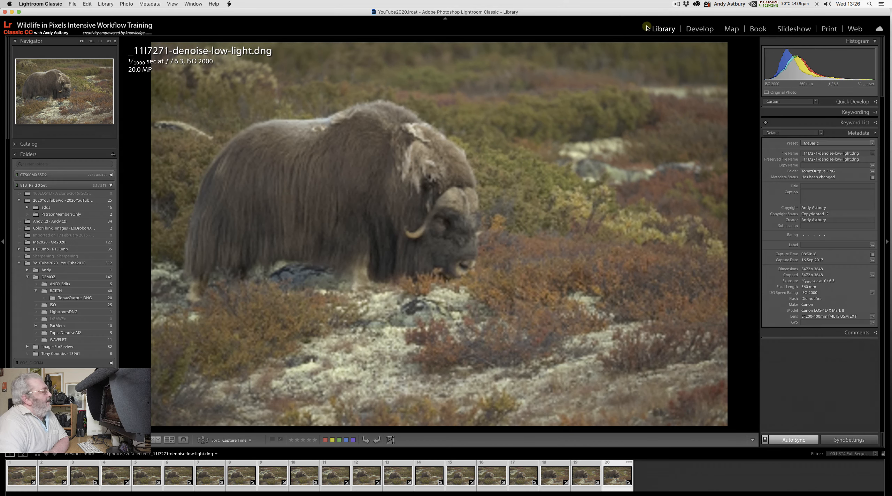
left_click(105, 4)
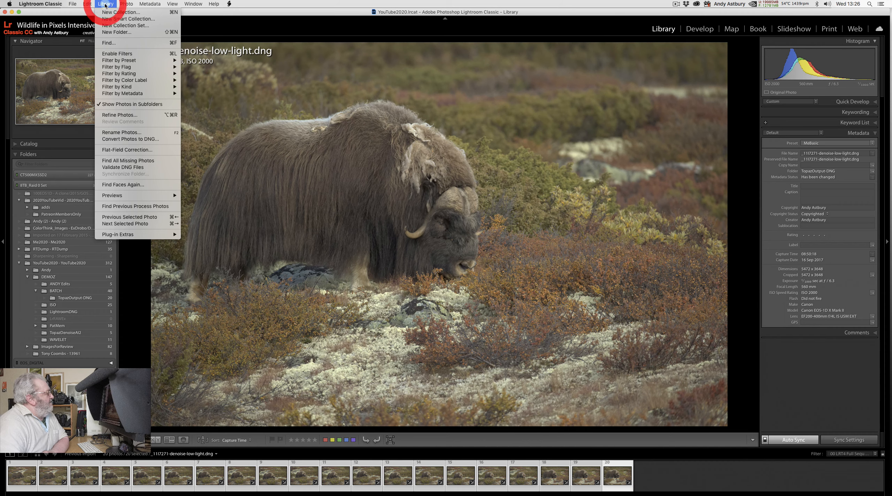
left_click(113, 168)
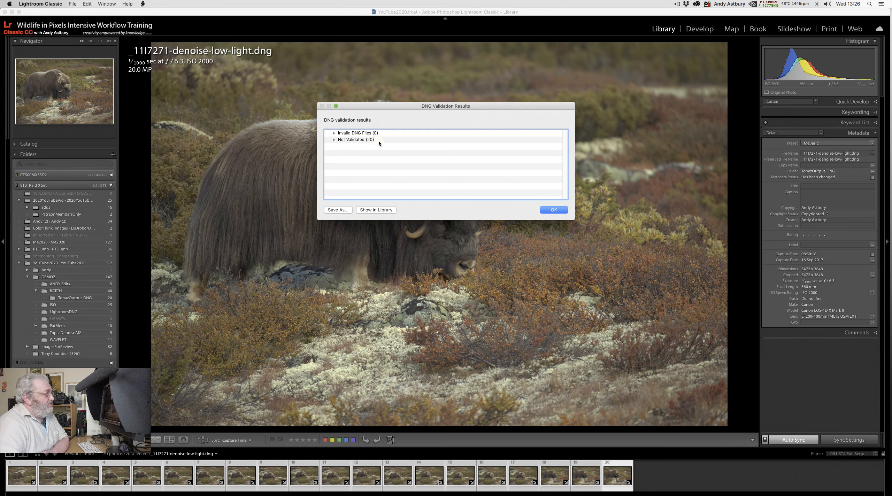
left_click(334, 140)
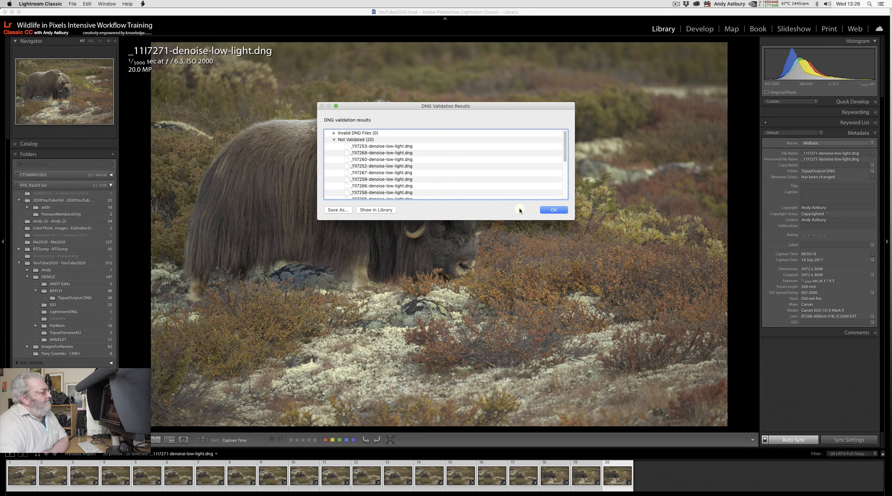
left_click(556, 211)
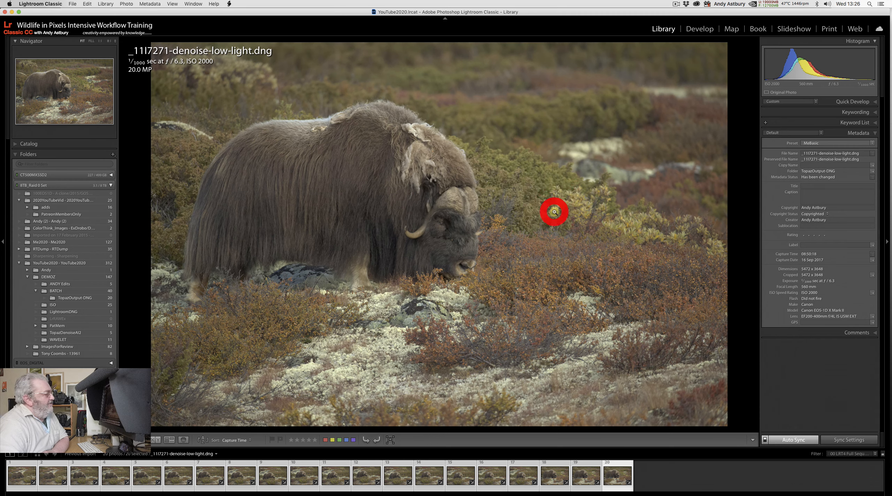
Show the contents of the BATCH folder as a thumbnail grid.
left_click(57, 291)
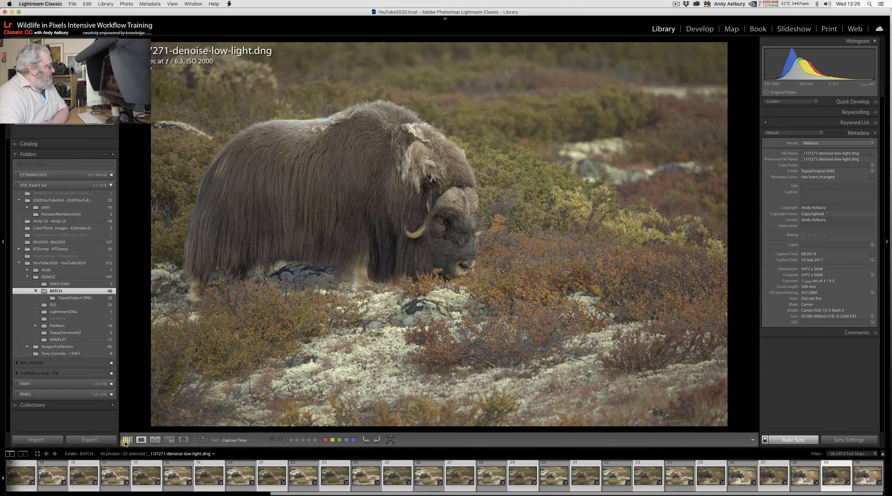
left_click(127, 440)
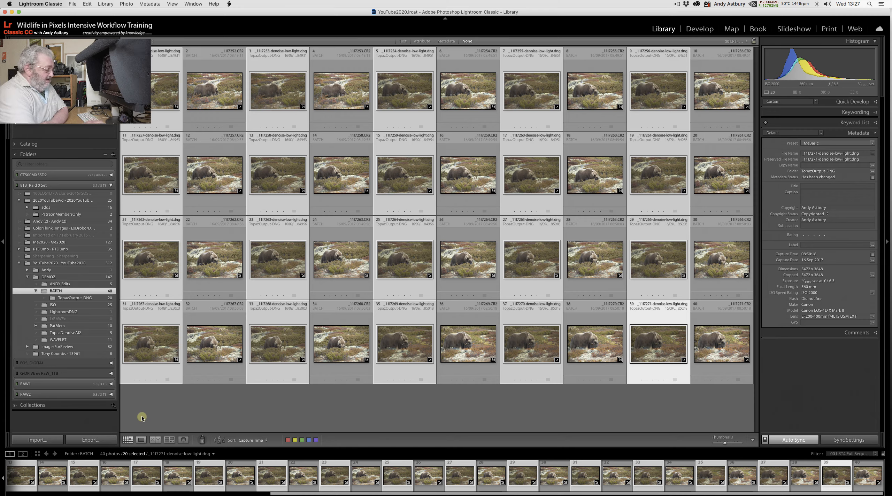
Assign the blue color label to the selected denoised DNG files and clear the selection.
key("9")
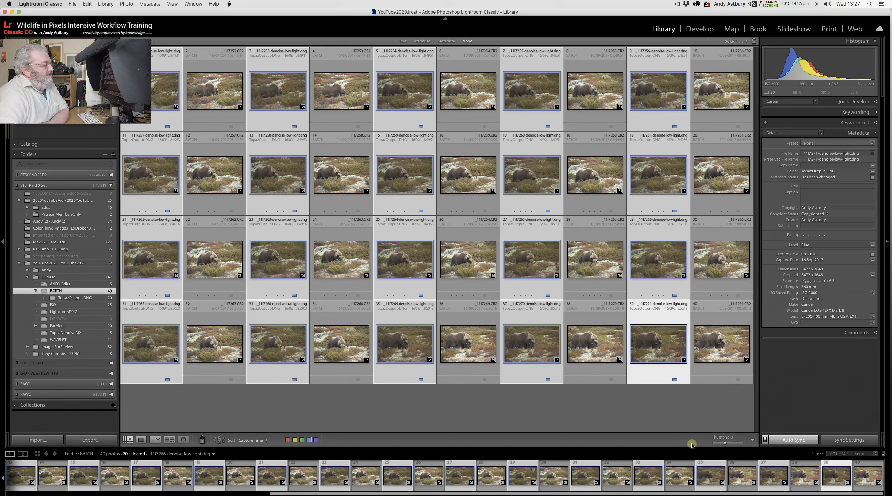
left_click(719, 411)
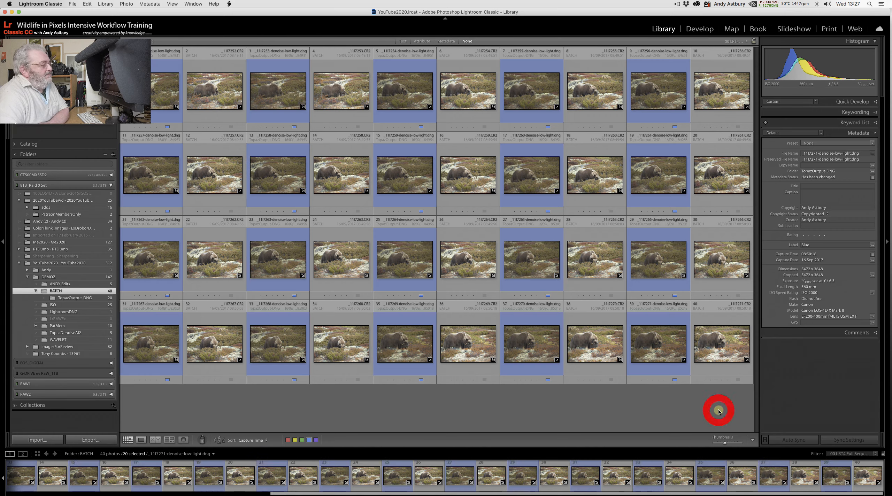
Convert the last raw photo, _1I7271.CR2, to DNG with a medium-size JPEG preview and embedded fast load data, keeping the original file.
left_click(727, 341)
double_click(727, 342)
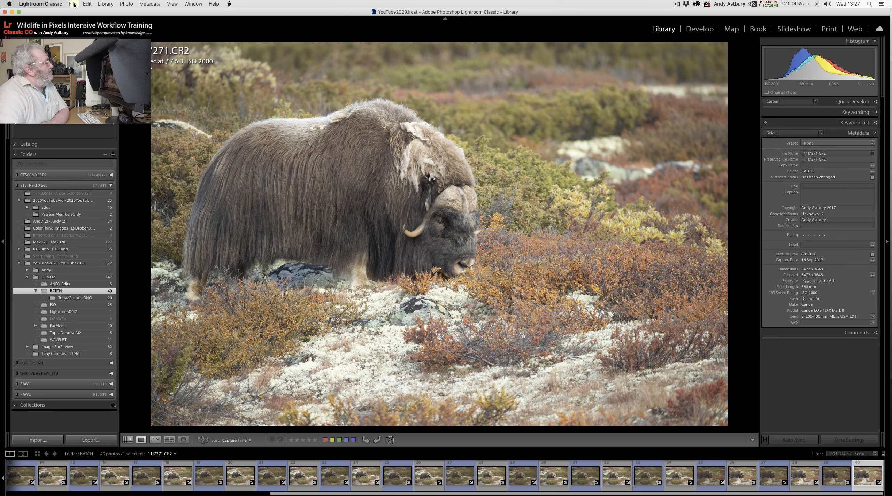
left_click(107, 5)
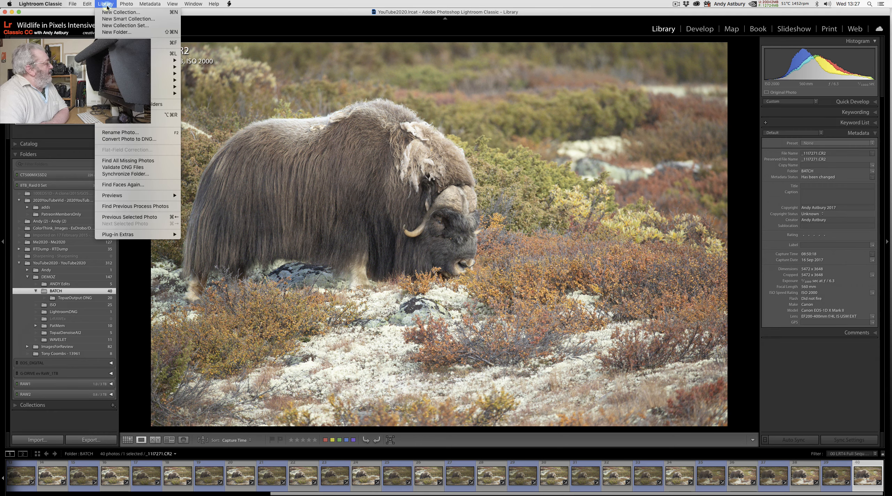
left_click(103, 140)
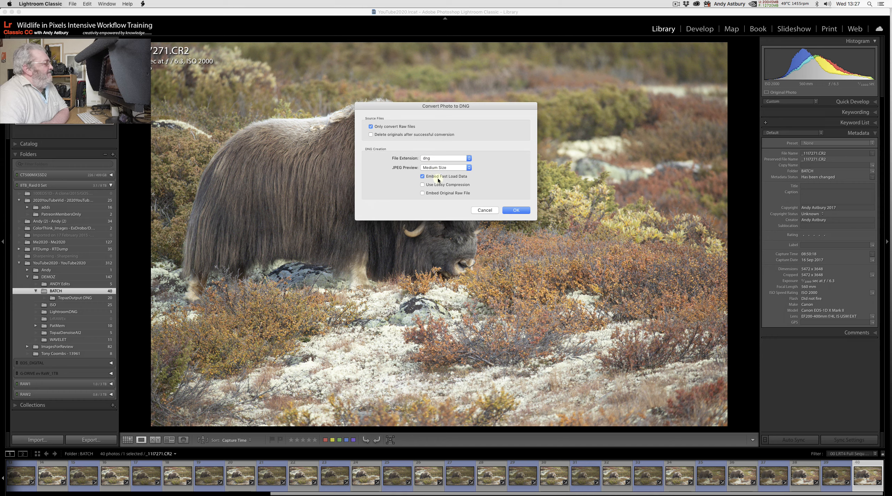
left_click(518, 211)
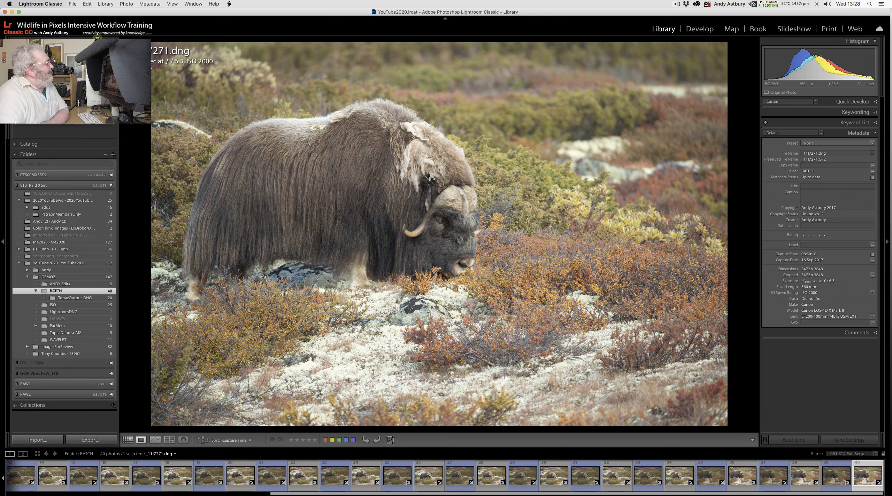
Run DNG validation again on the BATCH folder, review the invalid and not validated categories, and close the results.
left_click(106, 4)
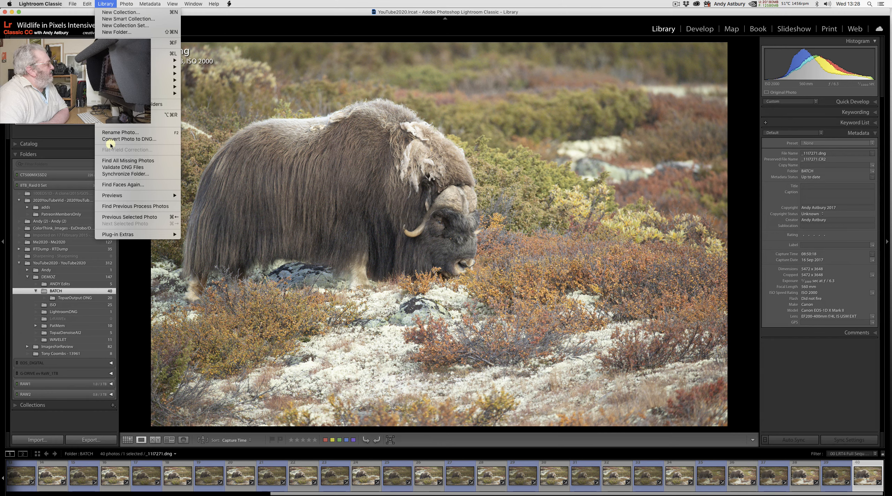
left_click(110, 168)
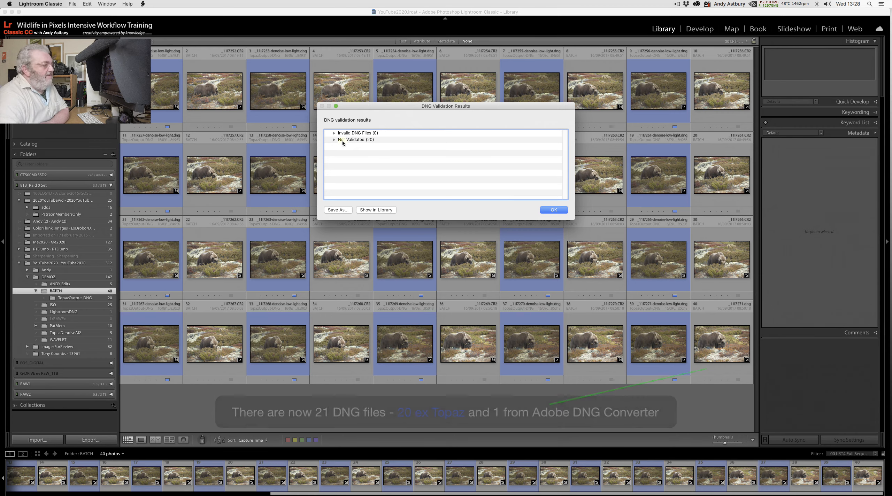
left_click(547, 210)
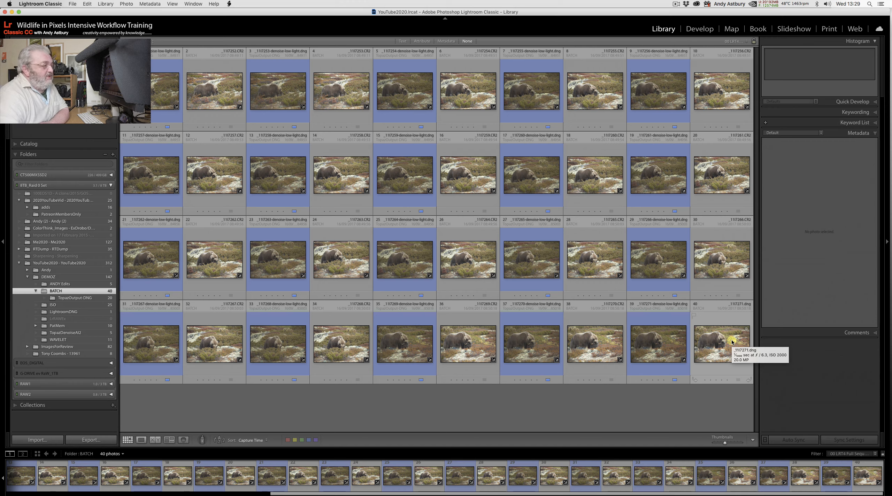
Compare the converted _1I7271.dng with its Topaz-denoised counterpart in the grid, and reveal the converted file in Finder.
left_click(716, 339)
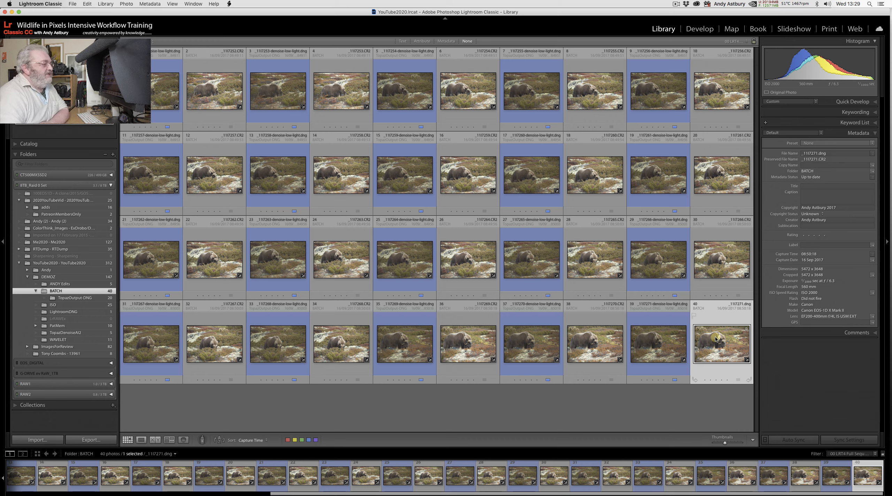
left_click(658, 357)
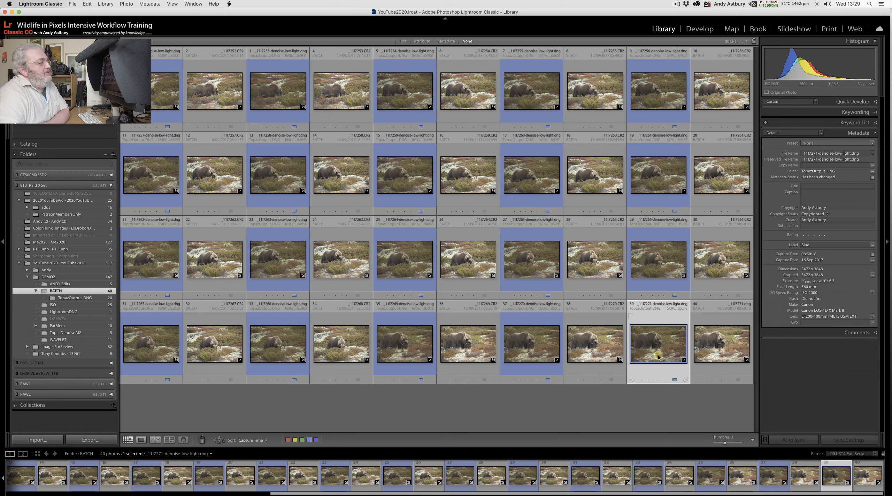
left_click(719, 353)
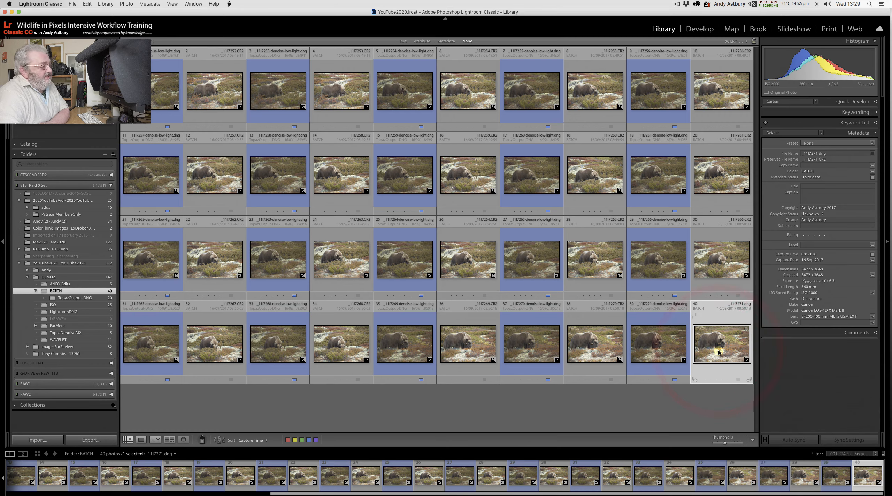
right_click(719, 352)
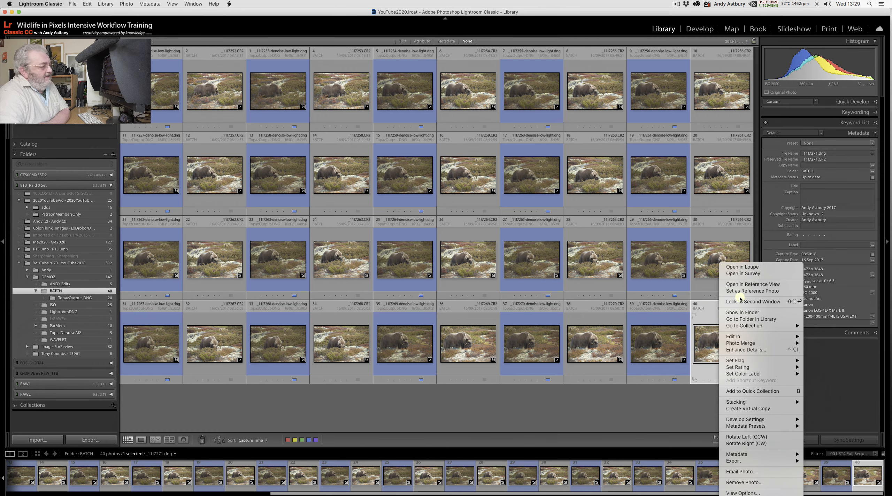
left_click(737, 316)
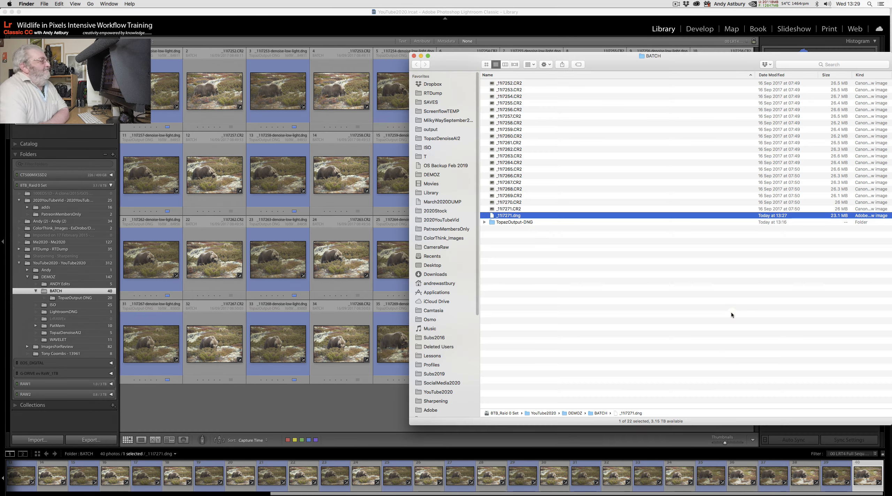
Open _1I7271.dng in RawDigger to inspect its raw data, and close the RawDigger window.
right_click(514, 217)
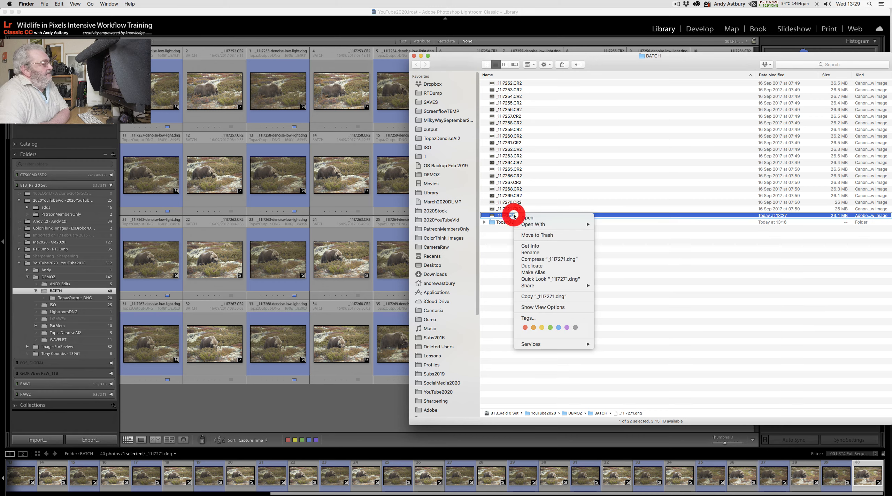
mouse_move(553, 226)
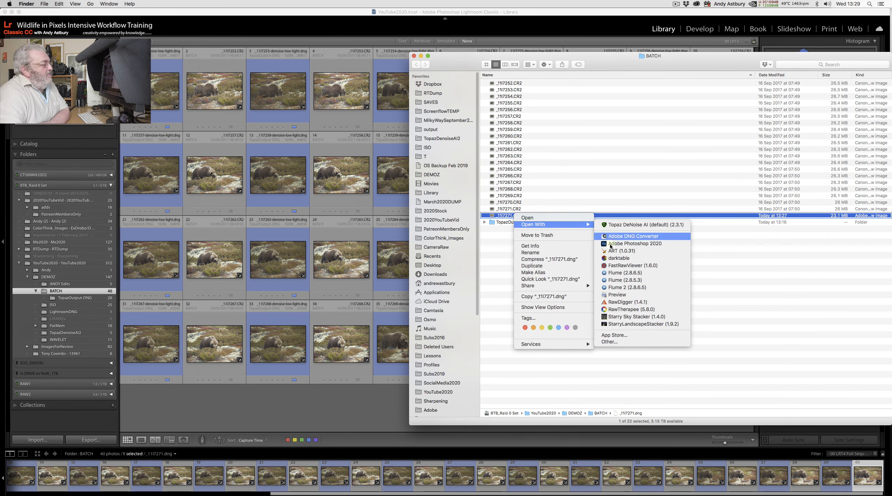
left_click(615, 305)
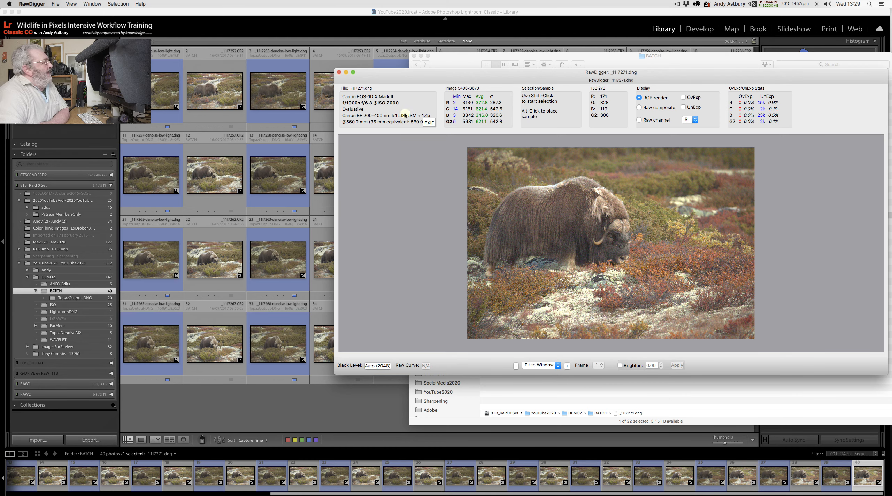
left_click(340, 72)
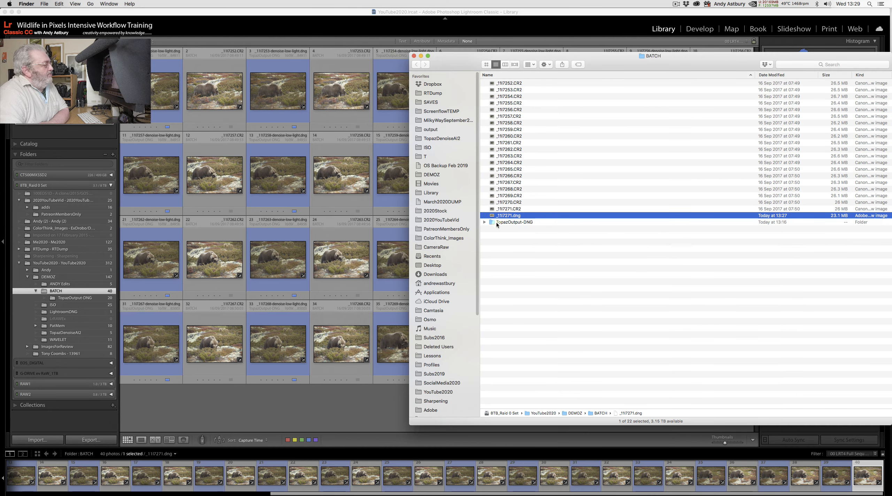
Open _1I7252-denoise-low-light.dng from the TopazOutput-DNG folder in RawDigger, inspect its raw data and rendering, and close the RawDigger window.
left_click(484, 222)
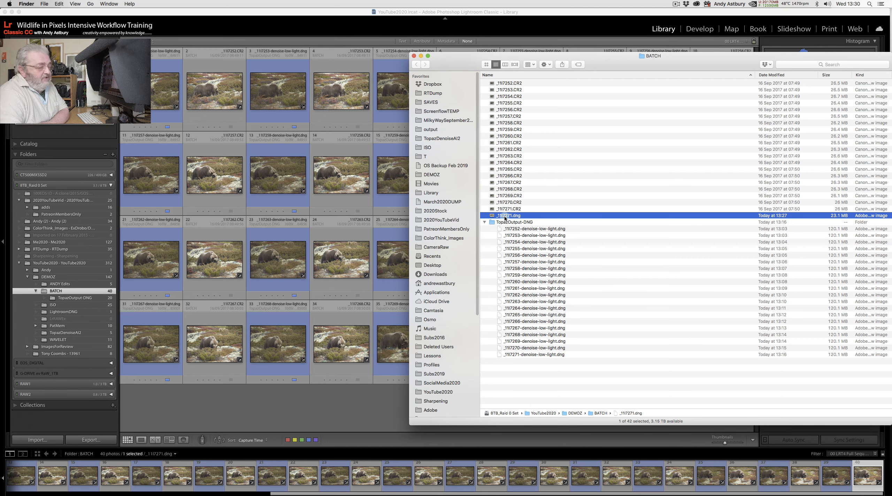
left_click(514, 229)
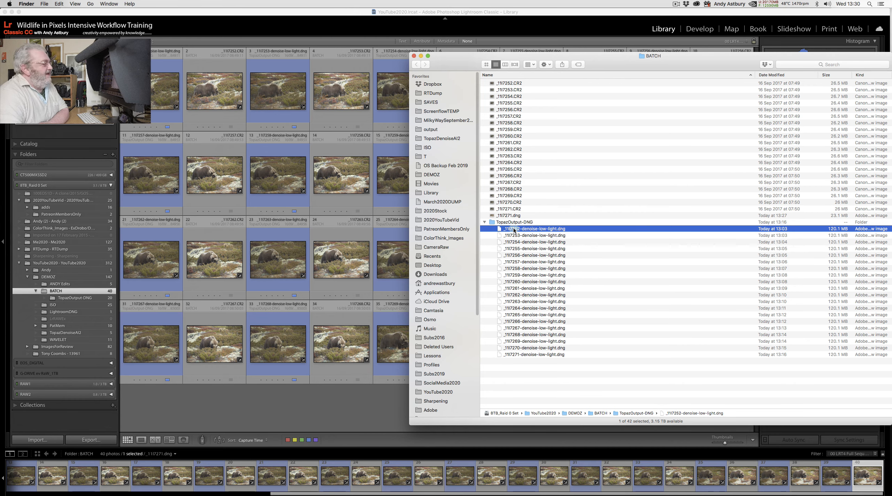
right_click(514, 230)
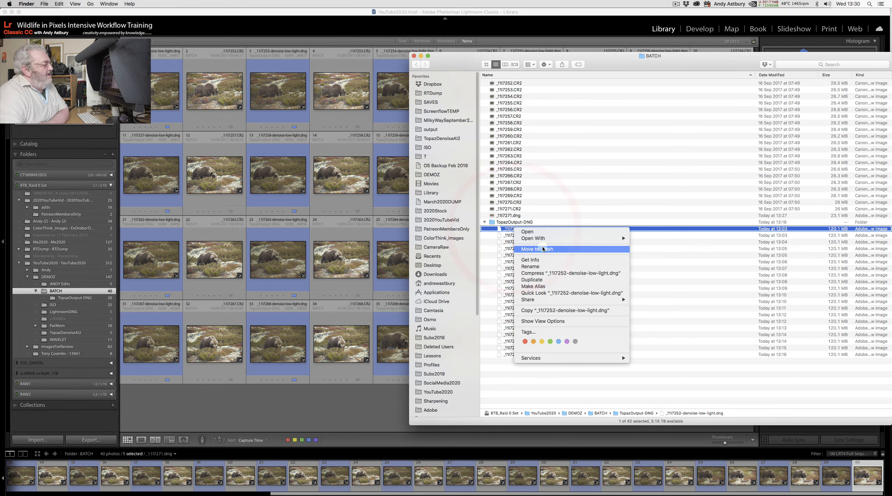
mouse_move(542, 240)
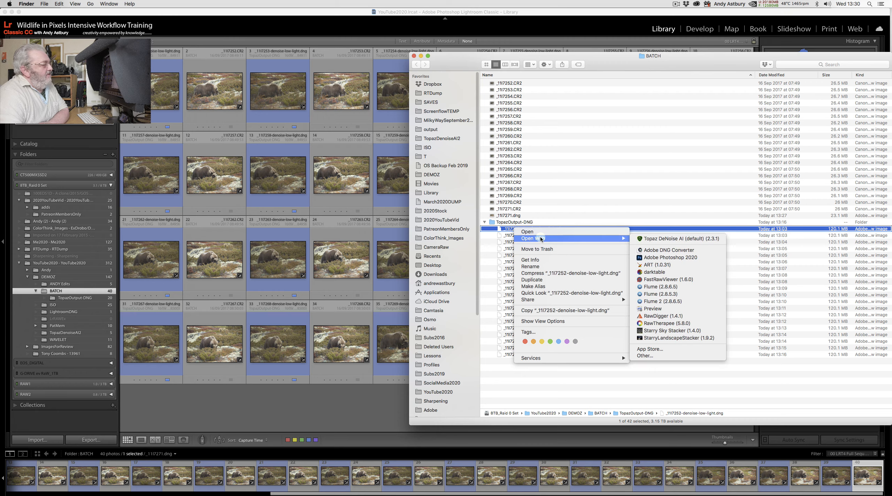
left_click(656, 316)
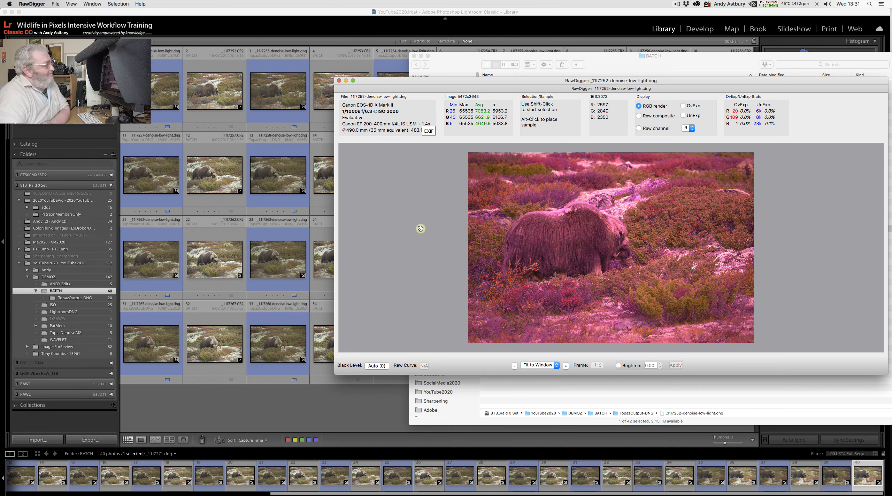
left_click(339, 81)
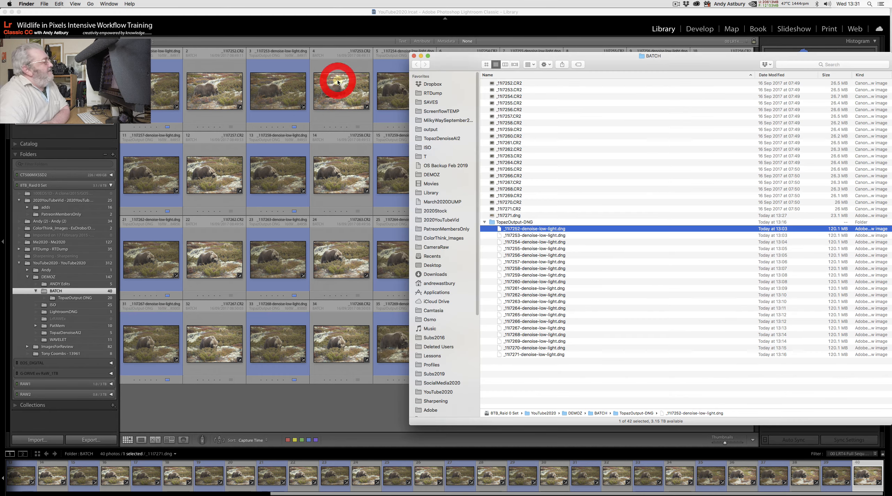
Close the Finder window and view _1I7271-denoise-low-light.dng as a single full image in Lightroom.
left_click(414, 56)
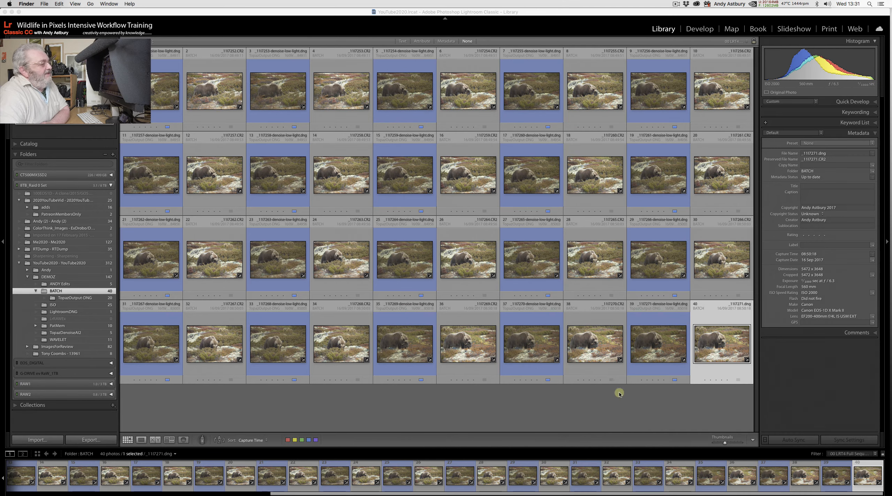
left_click(648, 348)
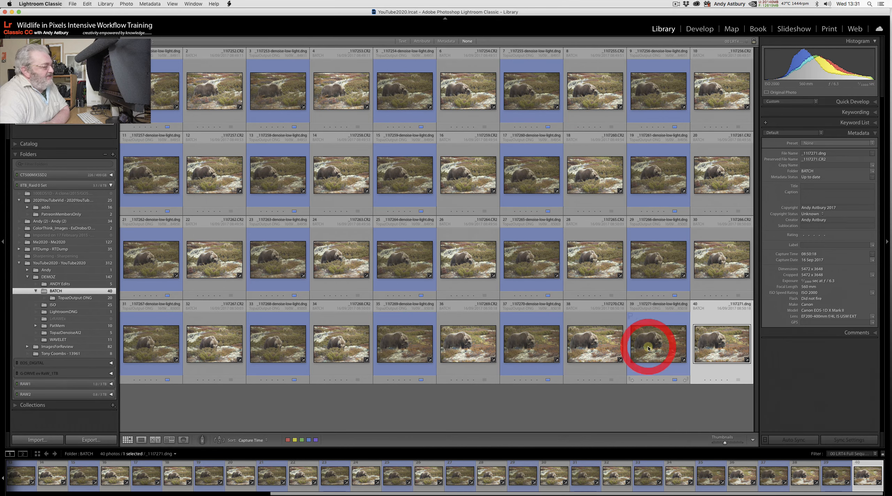
double_click(648, 348)
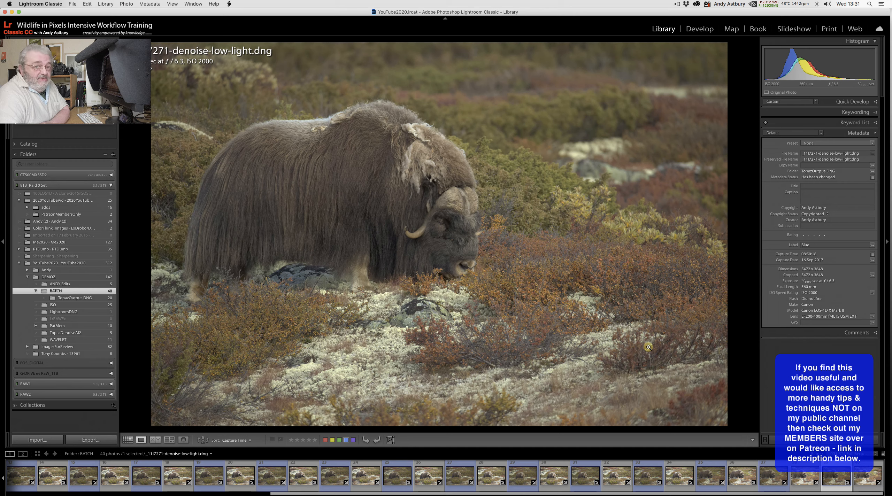